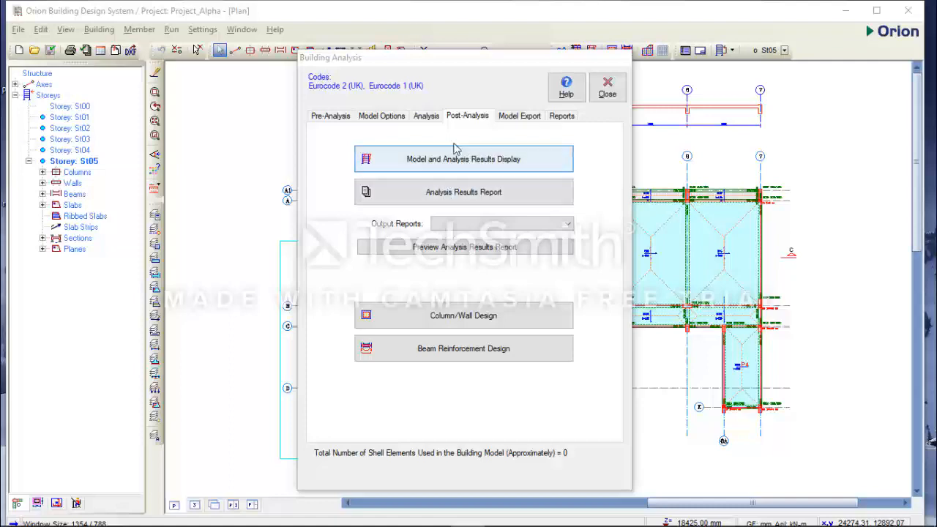
- Open the model and analysis results display for the building
click(472, 161)
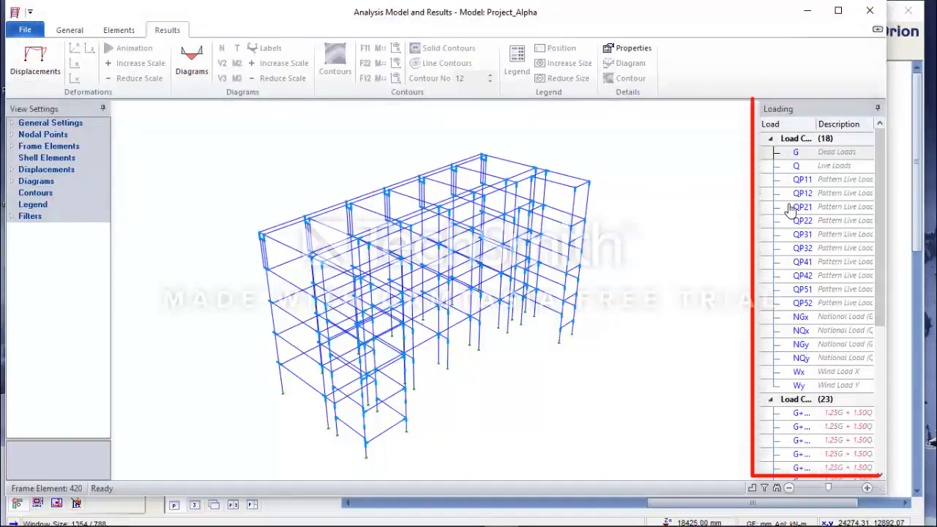
click(71, 33)
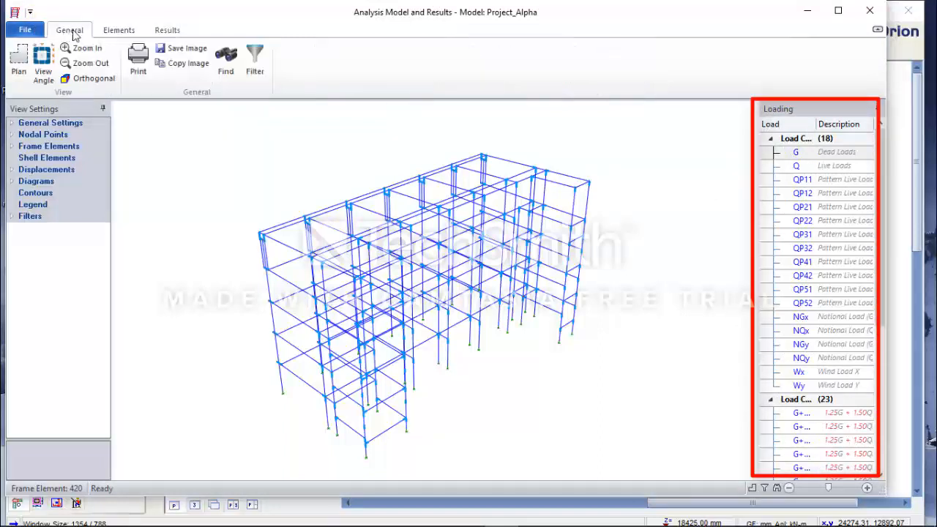
click(118, 32)
click(161, 33)
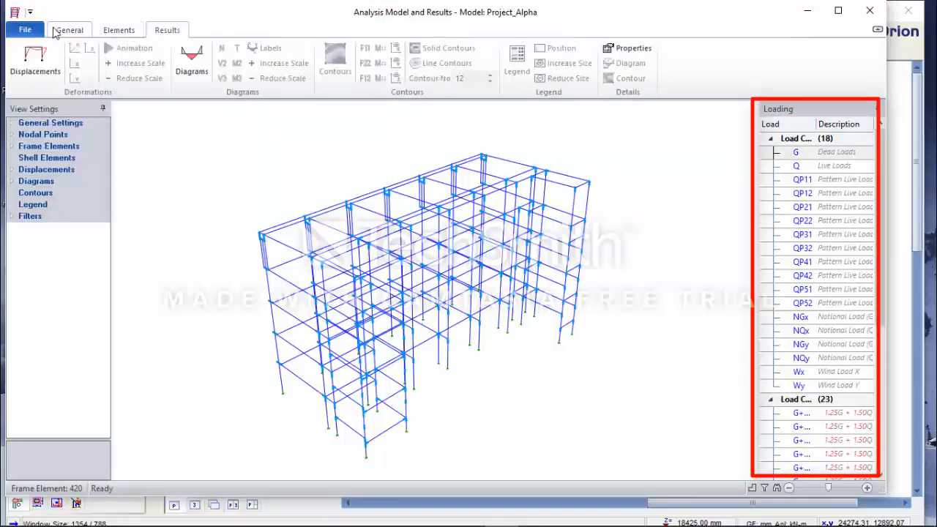
click(57, 31)
click(120, 31)
click(167, 33)
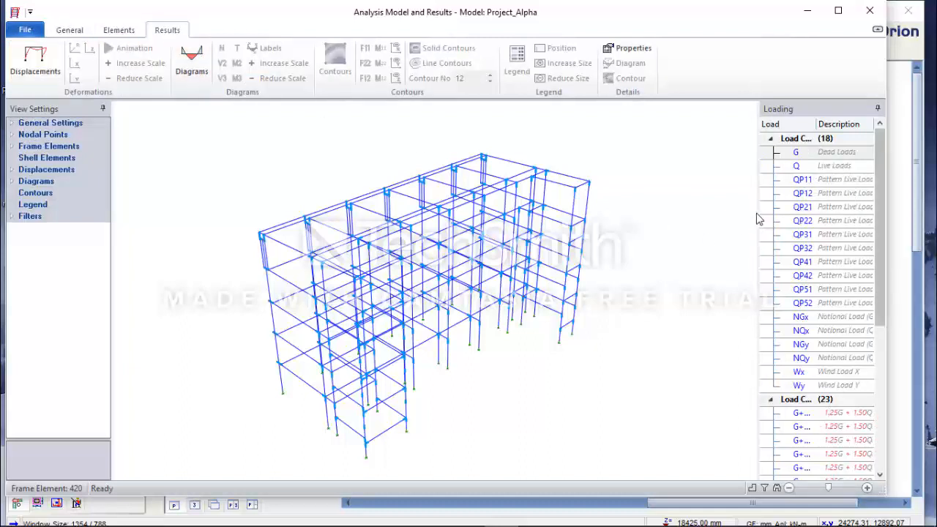
- Widen the load list and look through load cases G, Q, QP11, QP12 and QP21
drag(756, 214, 722, 214)
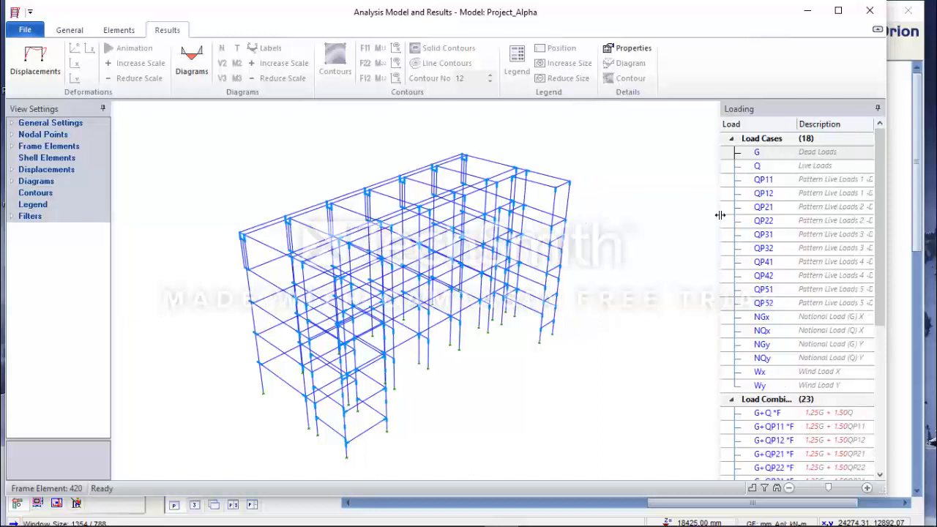
click(772, 154)
click(784, 168)
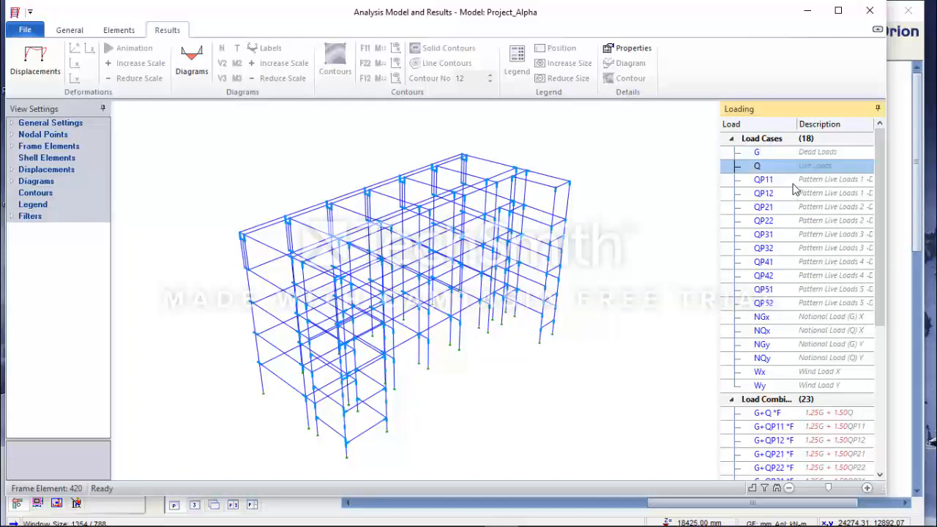
click(793, 183)
click(795, 195)
click(795, 209)
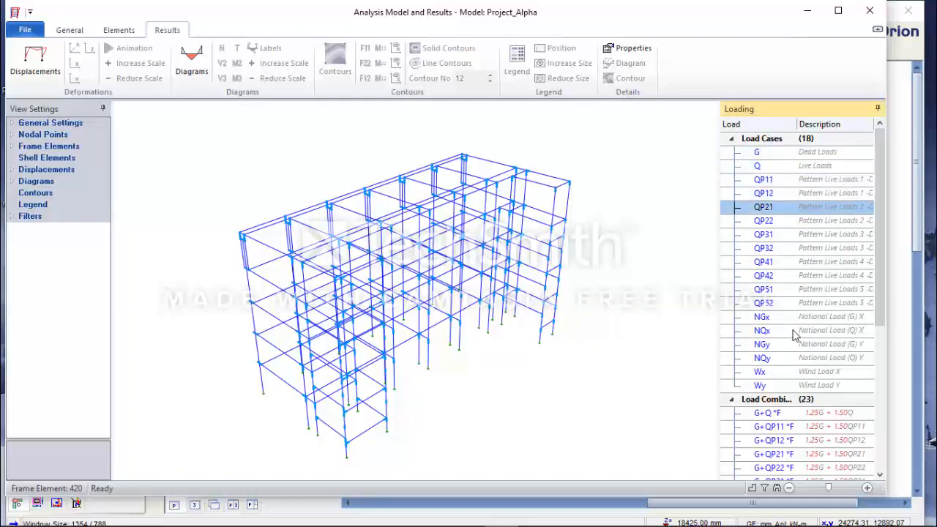
- Look through the load combinations, checking the factors of G+Q *F, G+QP11 *F and G+QP12 *F
click(791, 414)
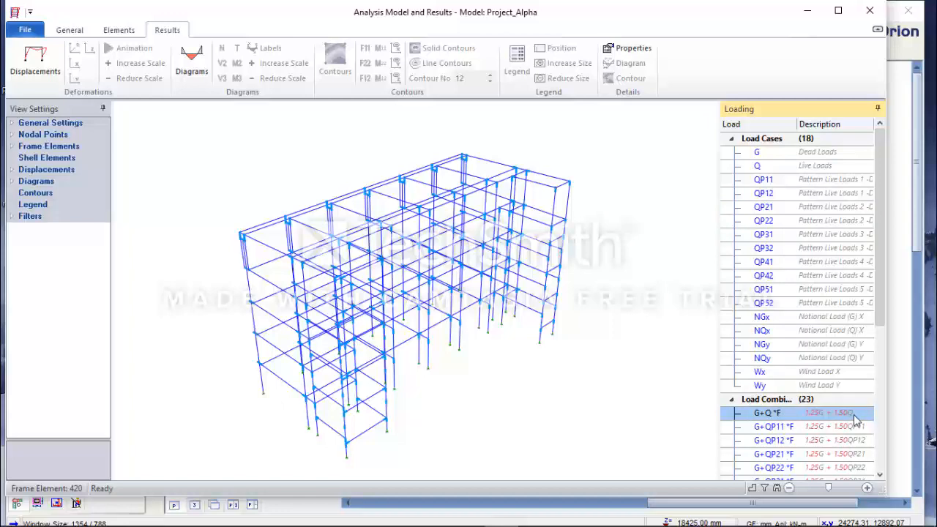
click(803, 427)
scroll(805, 448, down, 2)
scroll(805, 443, down, 2)
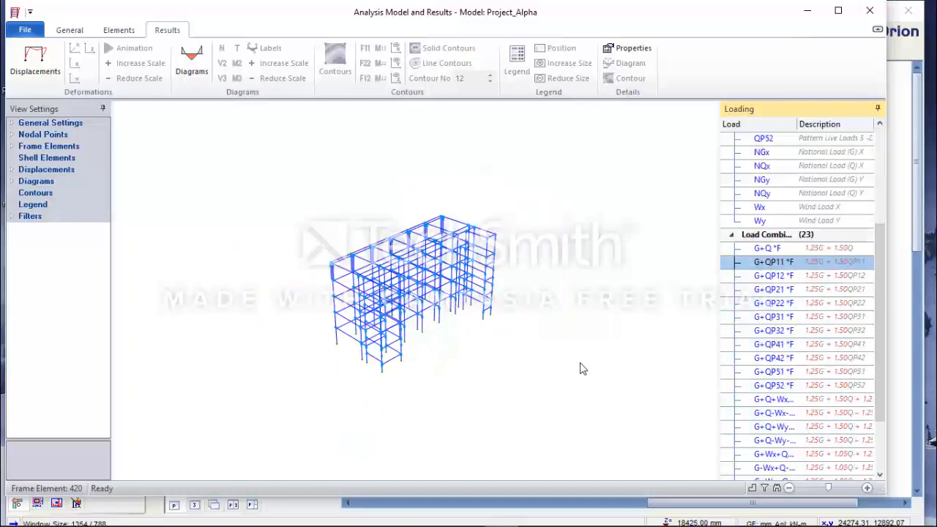
click(793, 251)
click(797, 262)
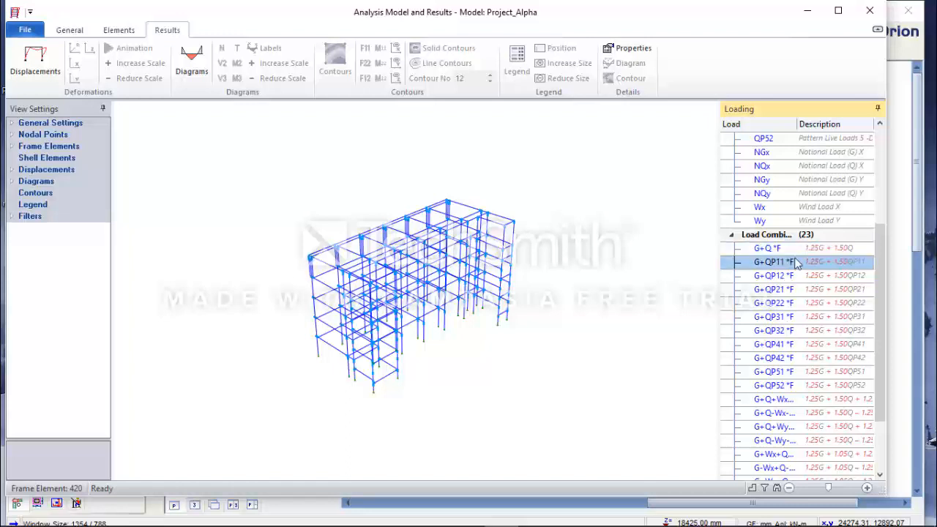
click(794, 249)
click(797, 275)
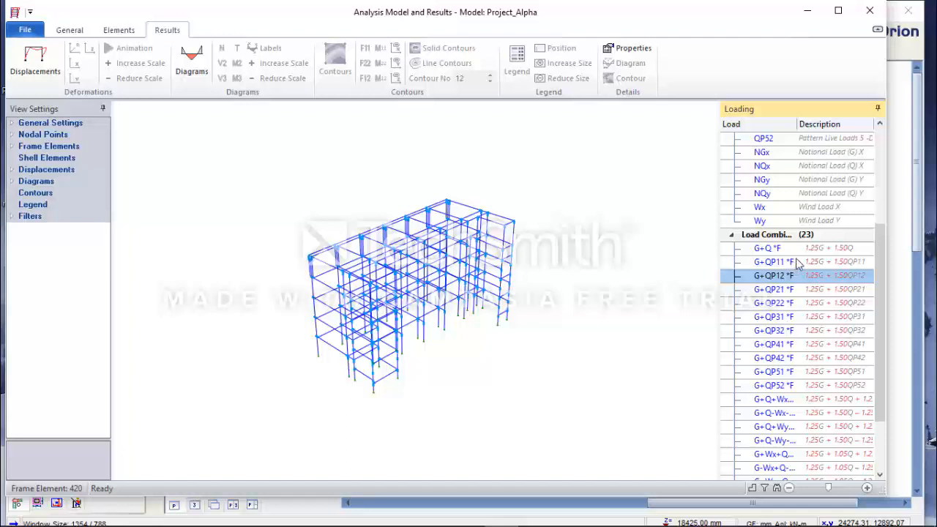
- Compare load combination G+QP11 *F with G+Q *F and leave G+Q *F as the active loading
click(796, 250)
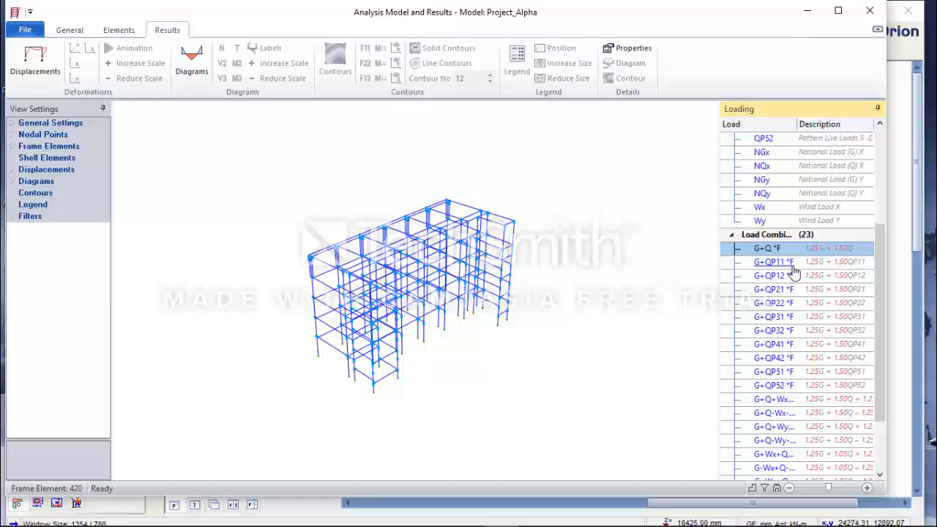
click(800, 263)
click(803, 250)
click(802, 262)
click(803, 252)
click(804, 262)
click(803, 250)
click(801, 262)
click(803, 250)
click(609, 335)
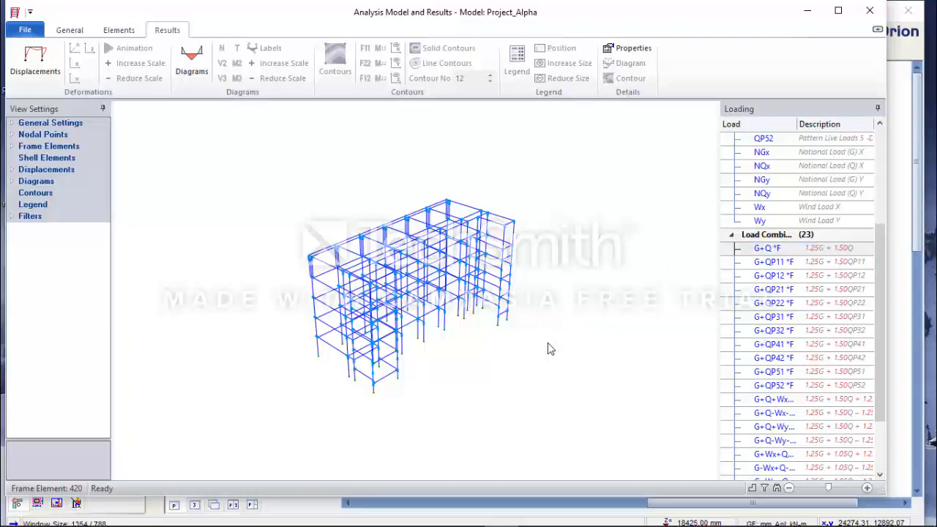
- Rotate the frame model to a front elevation and switch it to orthogonal projection
drag(547, 342, 543, 344)
drag(576, 315, 551, 290)
click(71, 30)
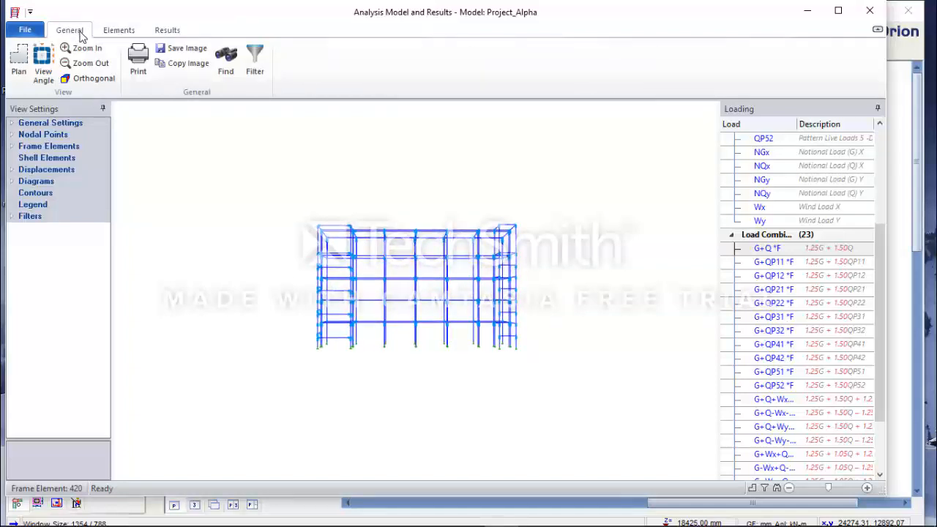
click(94, 78)
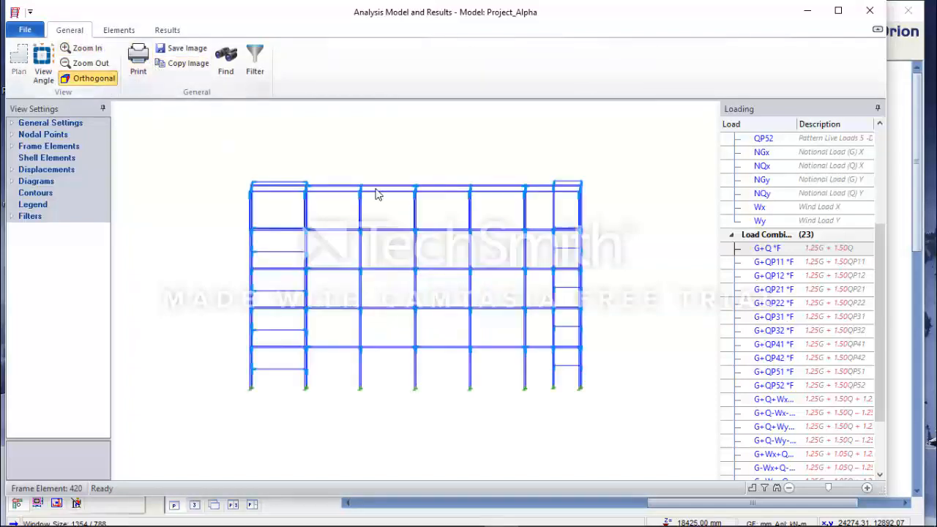
- Review the storey, axis and member type options in the model filters, then view the whole frame in 3D
click(256, 76)
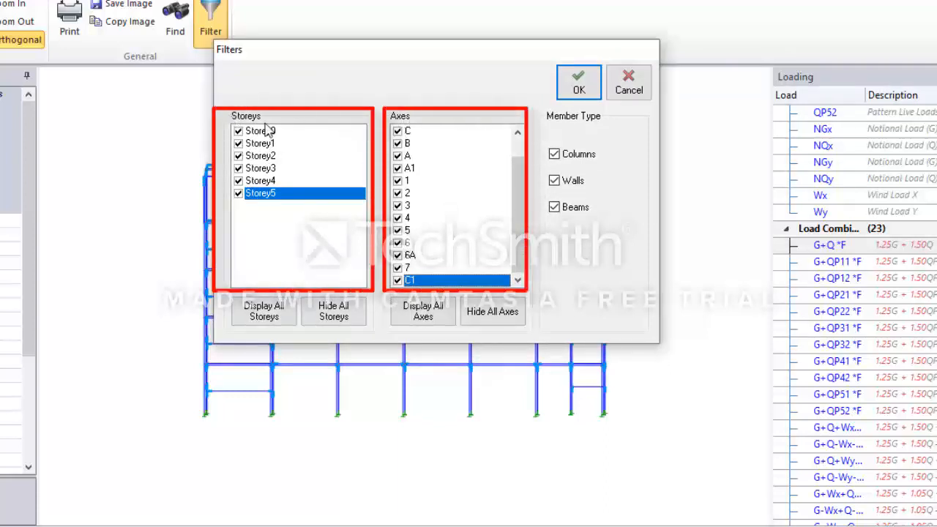
drag(339, 55, 479, 45)
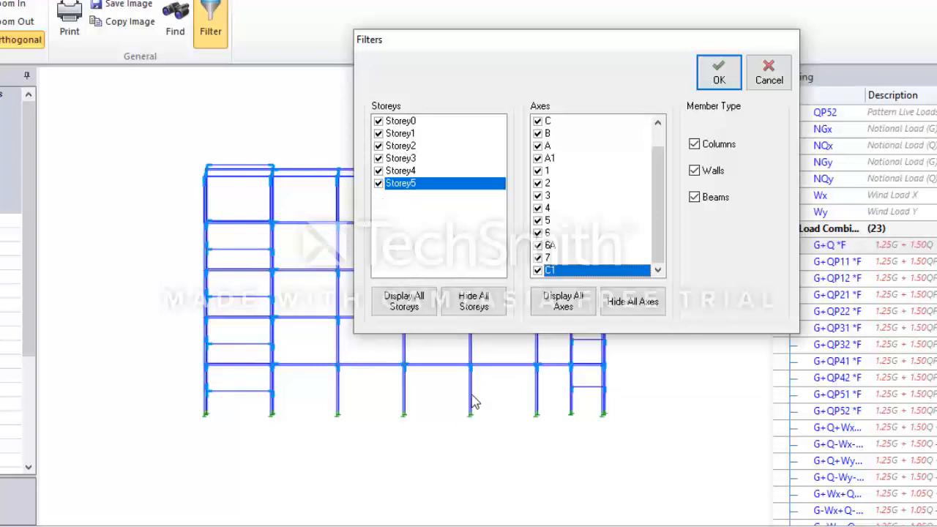
click(718, 74)
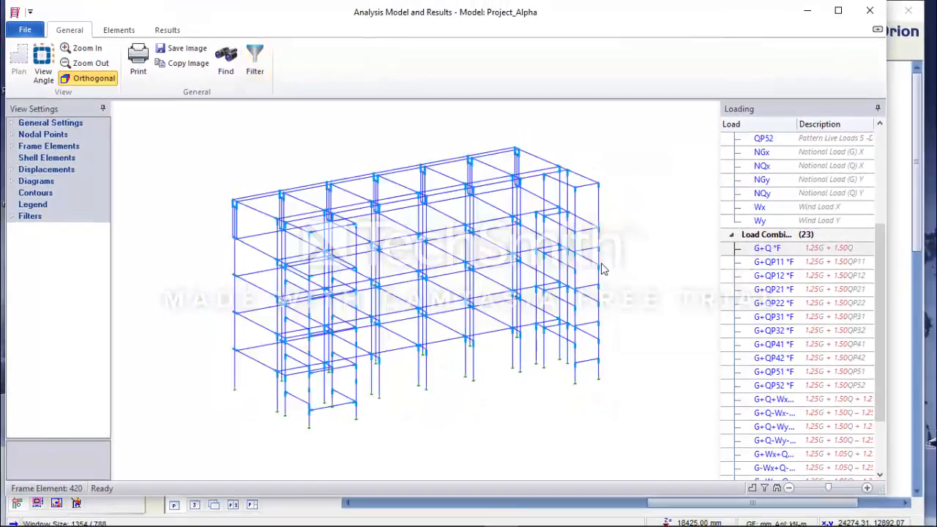
drag(601, 263, 597, 271)
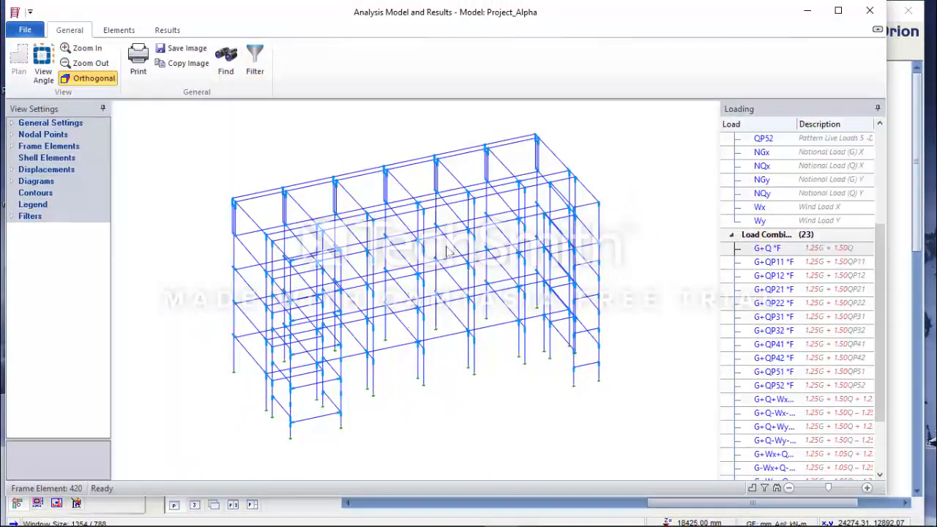
- Filter the model to show all storeys but only the members on axis C
click(255, 66)
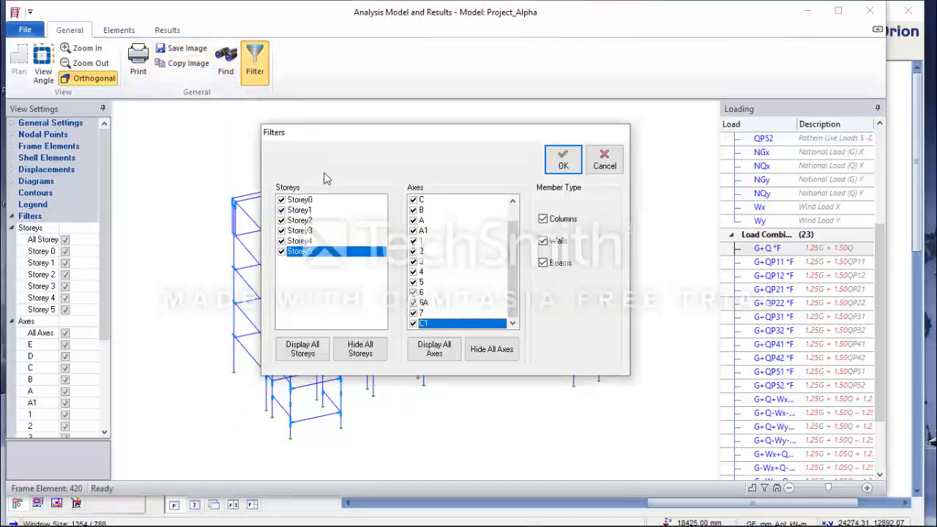
drag(406, 135, 667, 82)
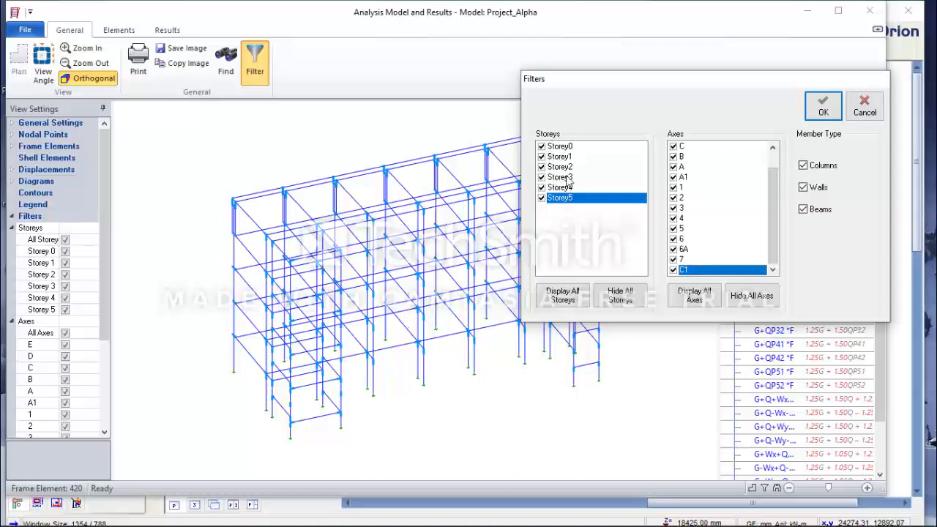
click(619, 296)
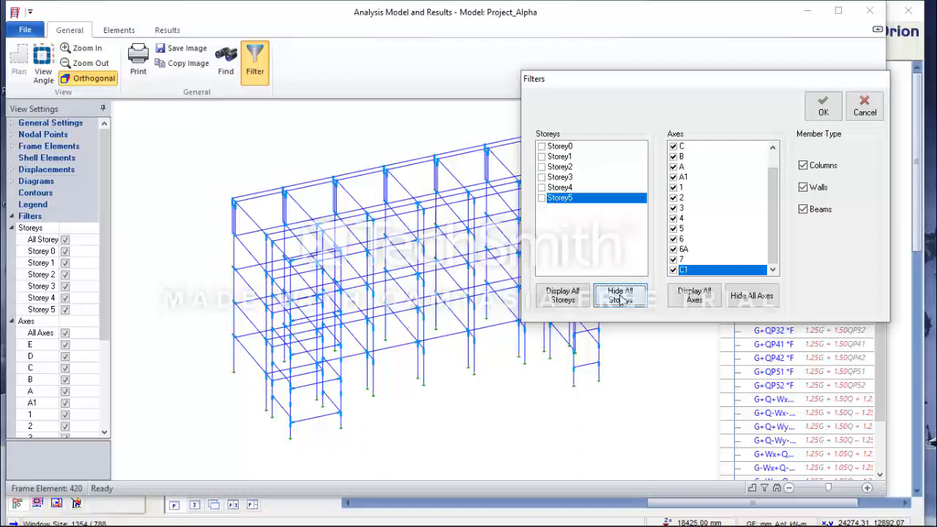
click(561, 300)
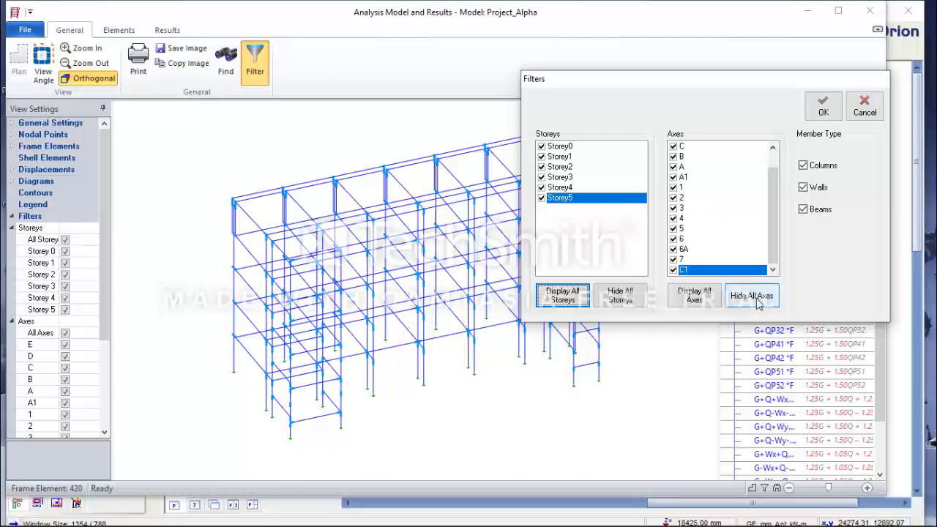
click(754, 296)
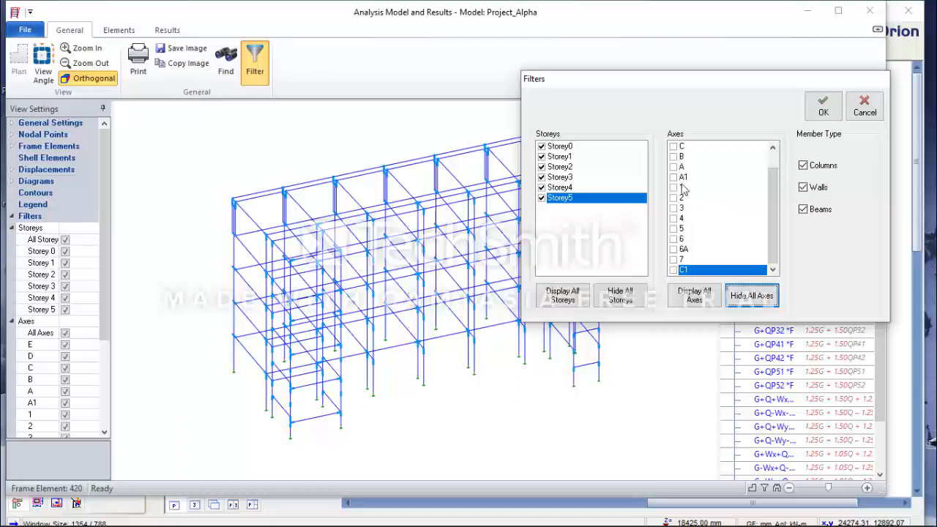
click(673, 147)
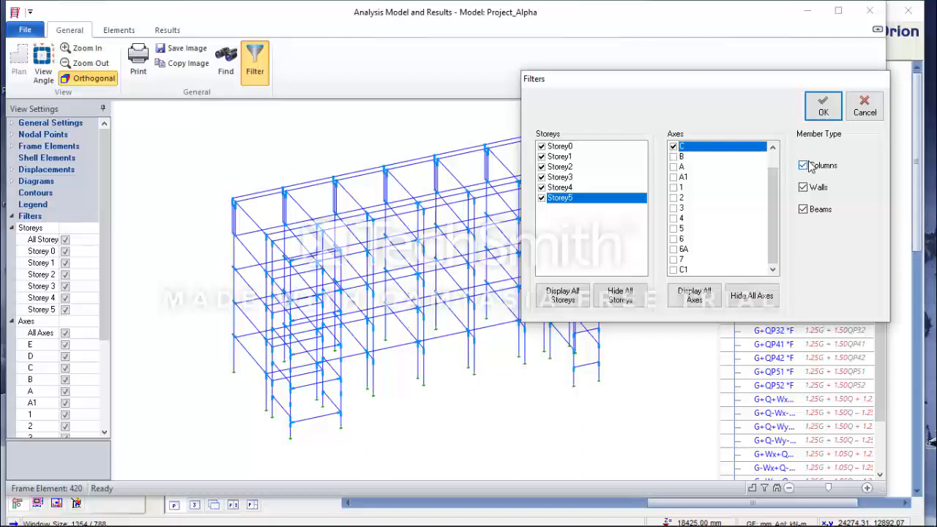
click(824, 106)
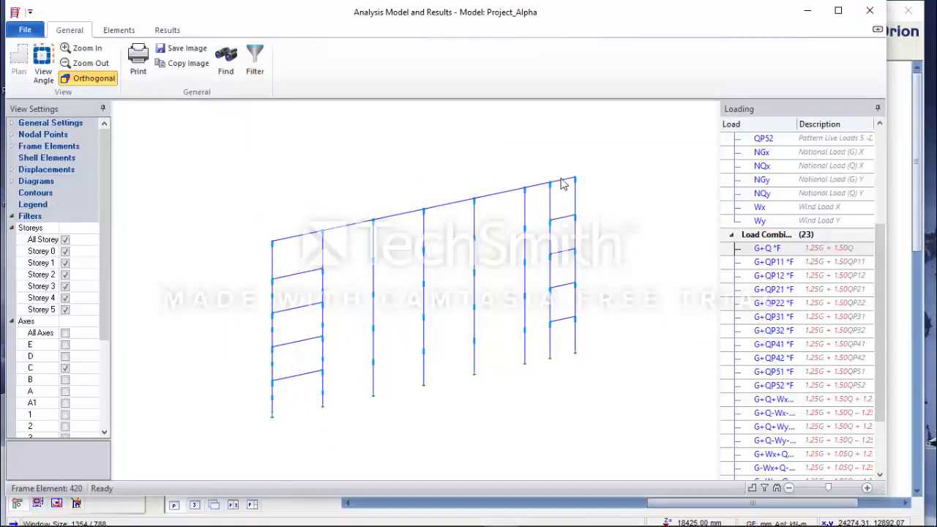
- Turn the axis C frame to its front elevation and filter out columns and walls, keeping only beams
drag(651, 261, 644, 236)
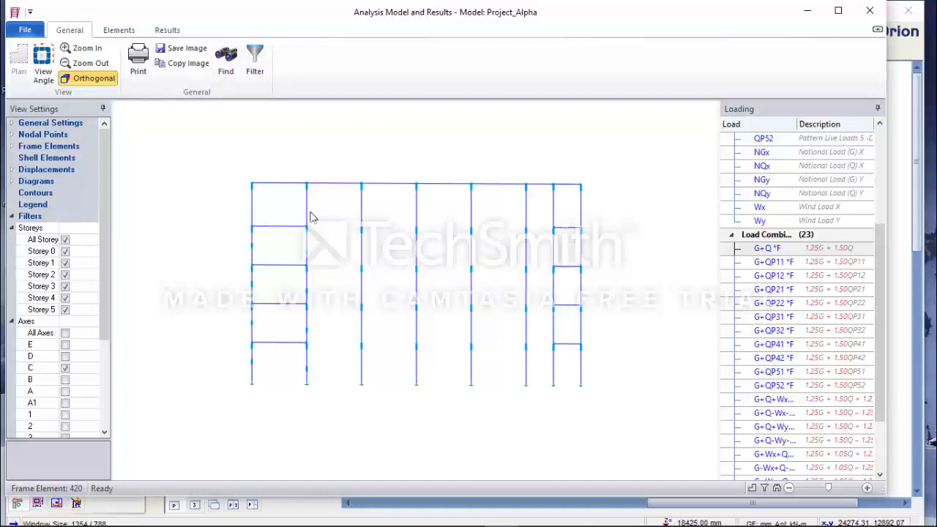
click(256, 71)
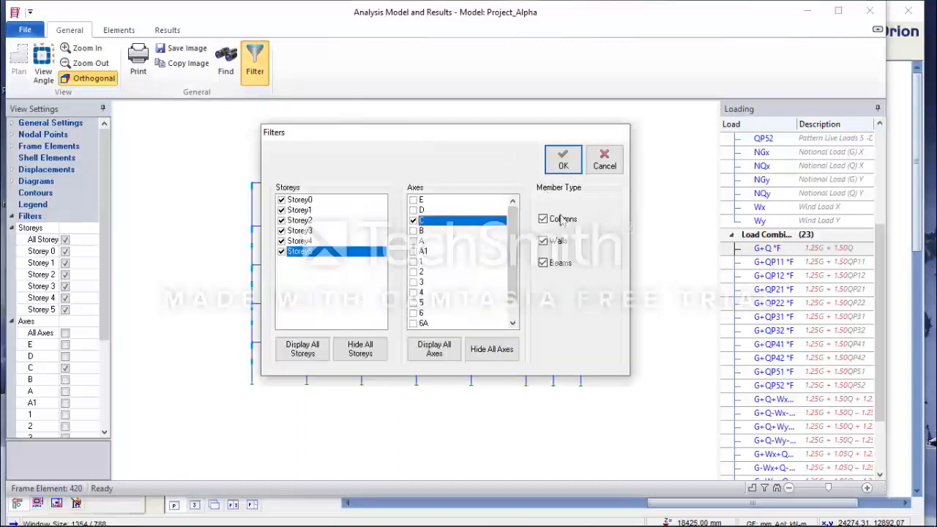
click(543, 218)
click(542, 241)
click(562, 161)
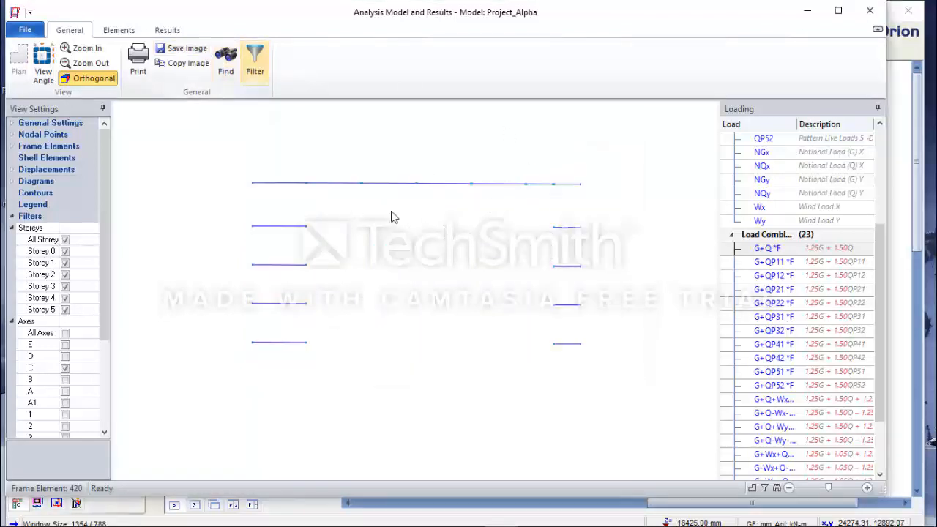
- Display the Moment 3 (M3) diagrams on the axis C beams for combination G+Q *F
click(167, 30)
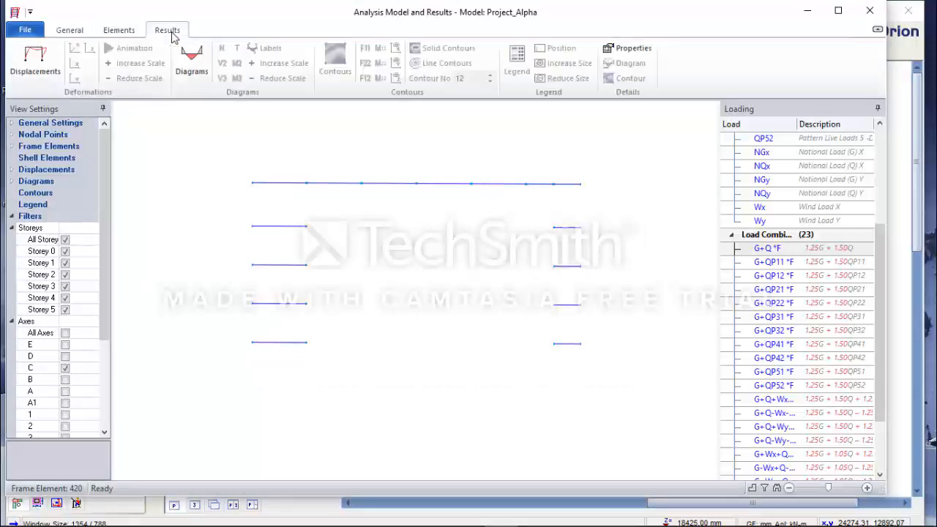
click(196, 73)
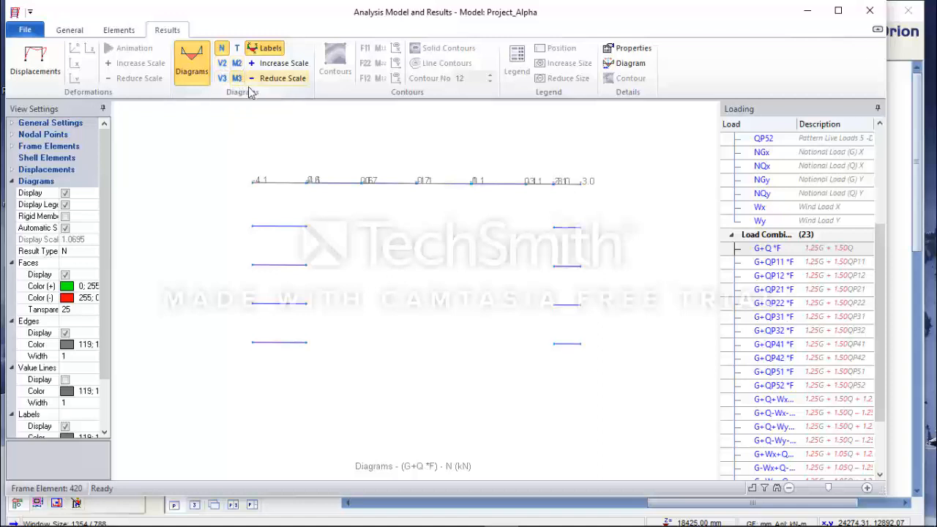
click(236, 78)
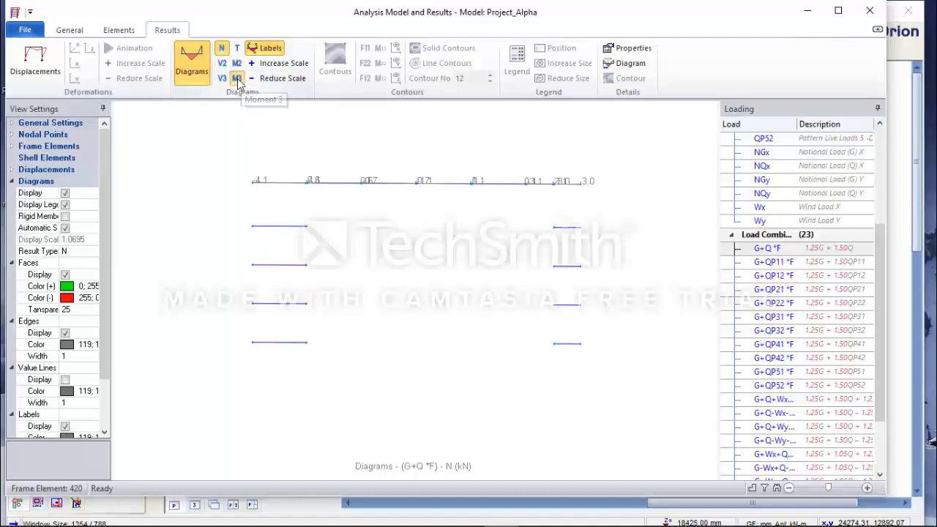
- Increase the display scale of the M3 moment diagrams to about 6.54
click(284, 66)
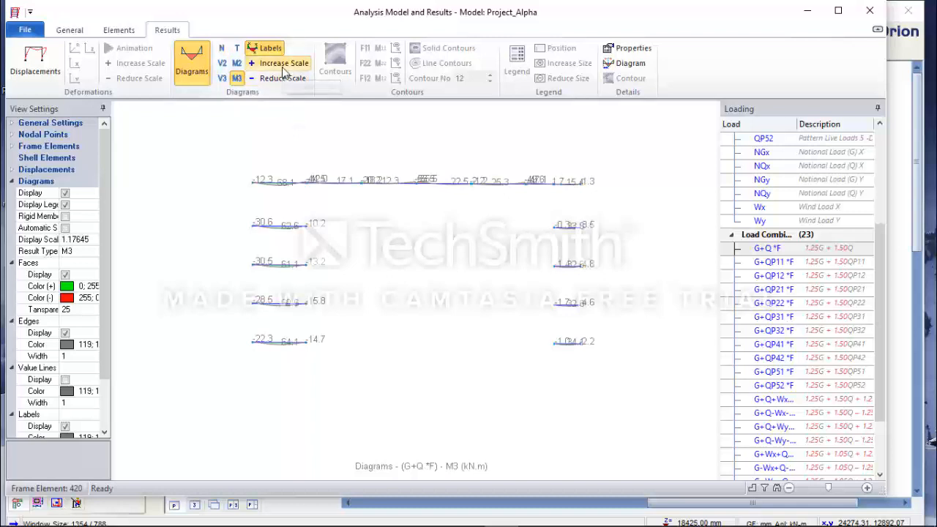
click(283, 67)
click(283, 67)
click(284, 68)
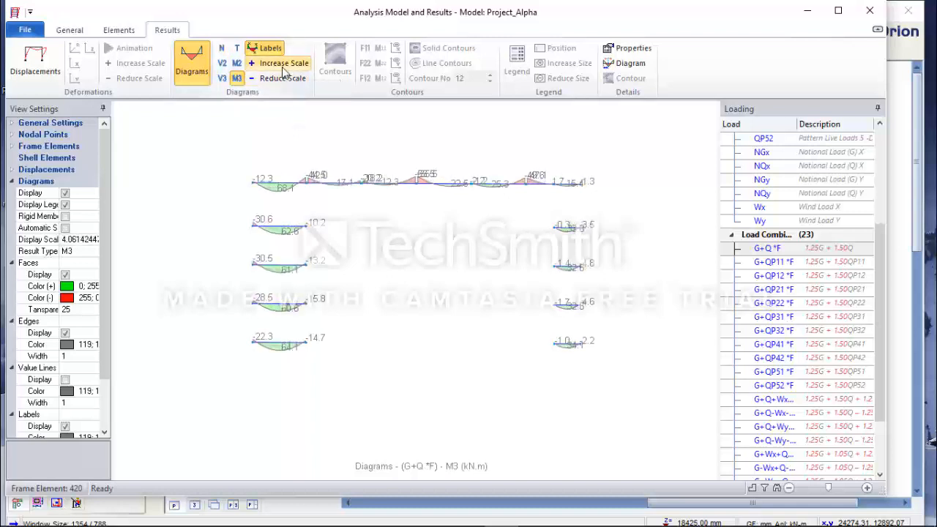
click(283, 67)
click(283, 67)
click(283, 68)
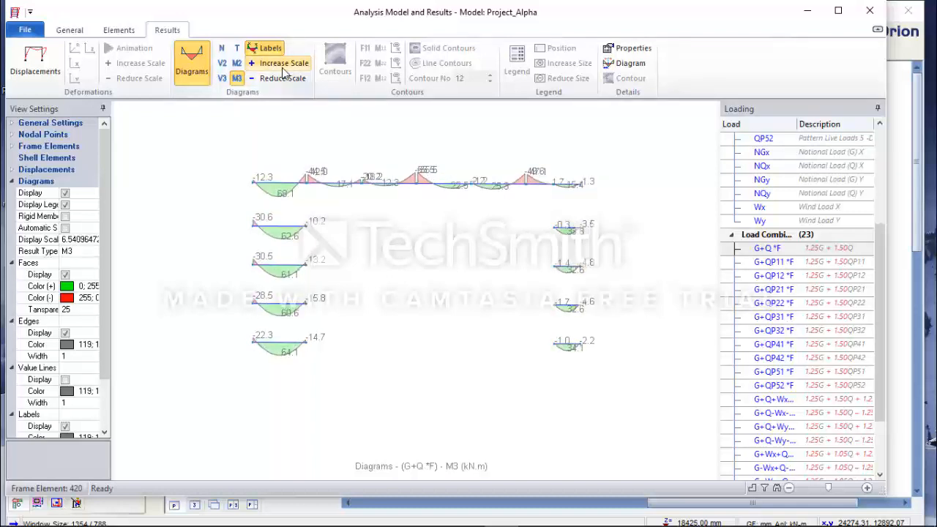
- Adjust the display scale of the M3 moment diagrams on the axis C beams to about 8.36
click(283, 68)
click(283, 67)
click(284, 67)
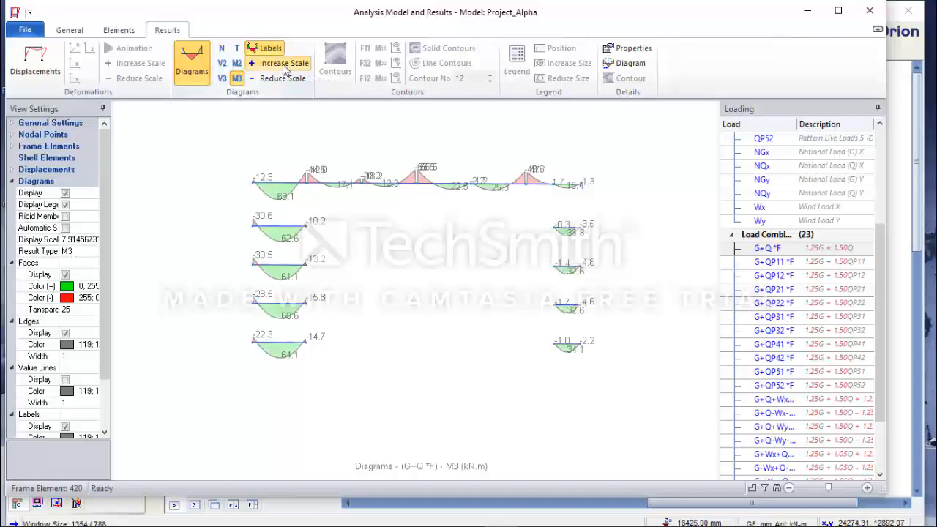
click(283, 67)
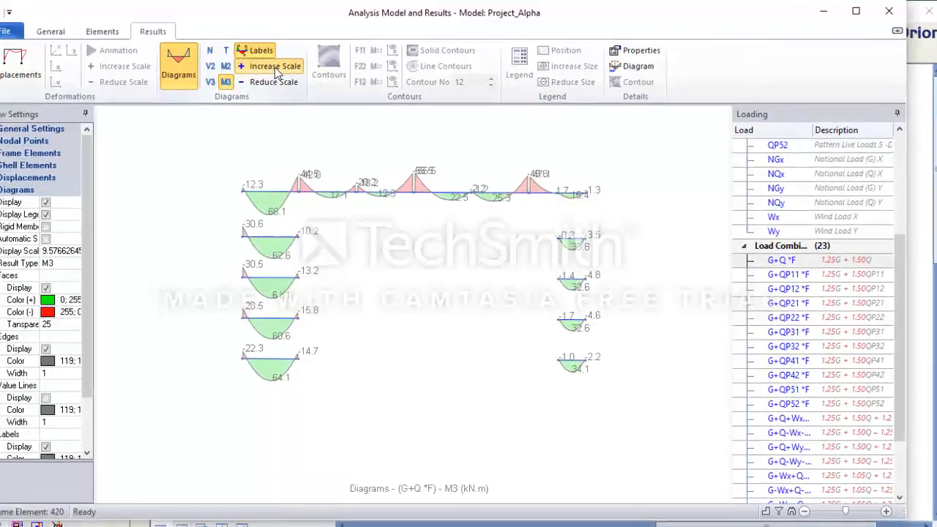
click(275, 68)
click(275, 68)
scroll(505, 279, up, 2)
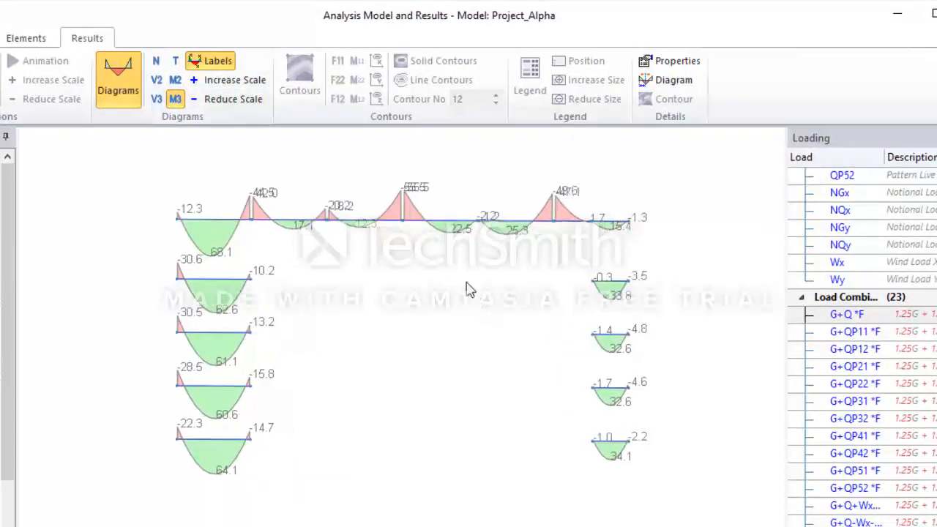
click(242, 100)
click(242, 100)
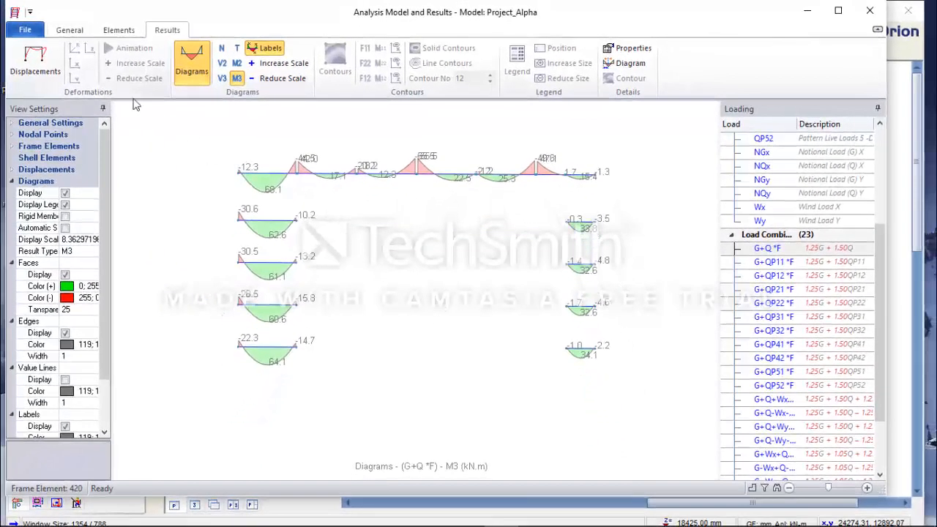
- Print the axis C moment diagrams in landscape with Microsoft Print to PDF, saving to the Desktop as Beam Bending Moment GridLine C
click(69, 30)
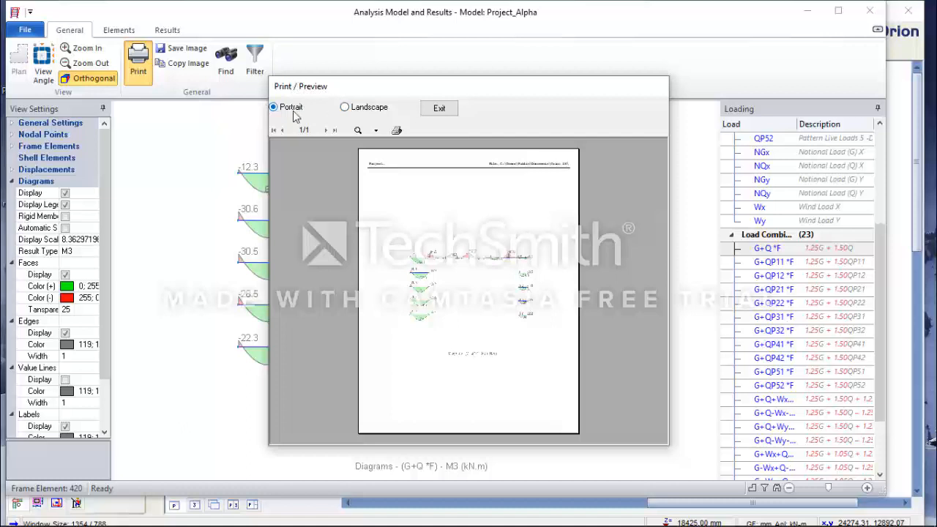
click(345, 108)
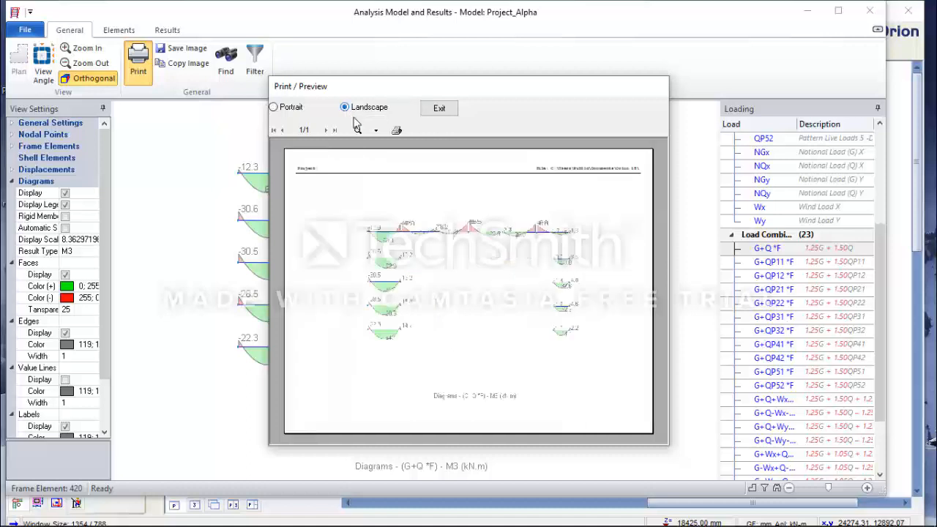
click(396, 130)
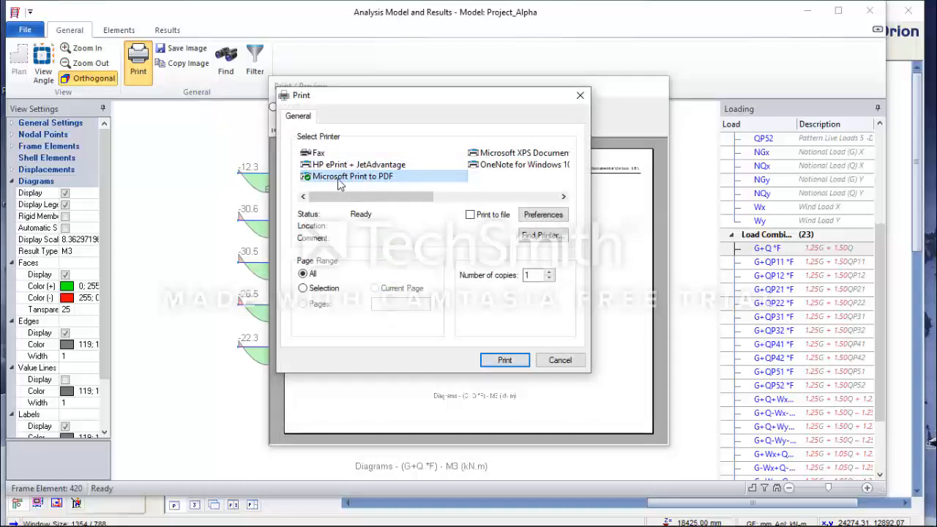
click(341, 180)
click(504, 360)
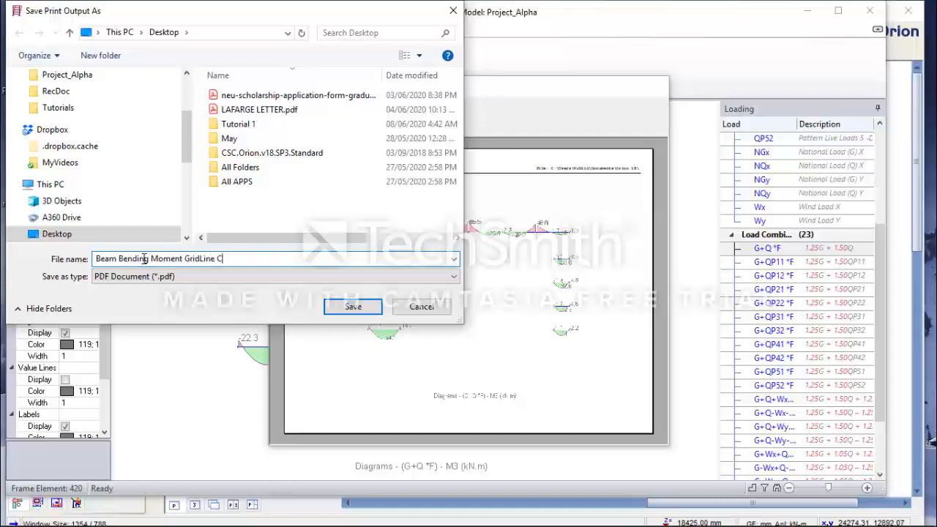
click(354, 307)
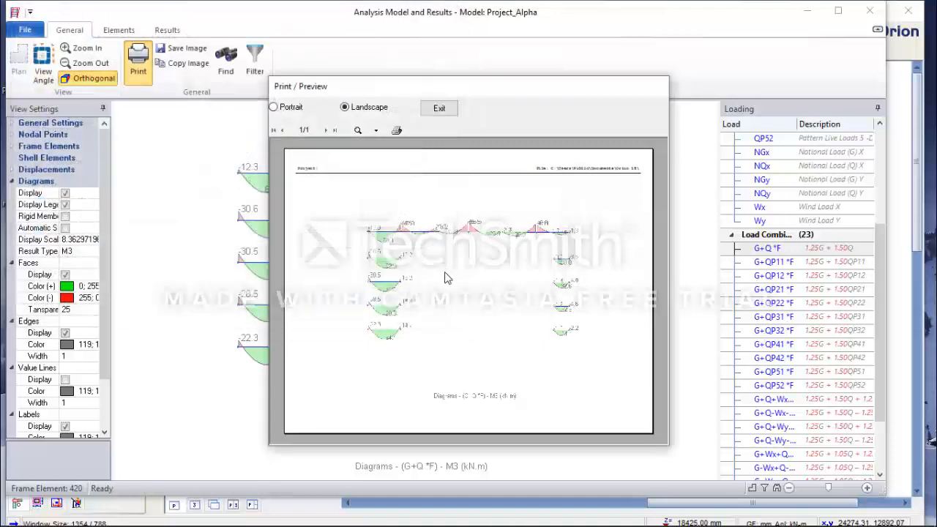
click(440, 108)
- Minimise the analysis results, close the Building Analysis dialog and minimise Orion to reach the desktop
click(819, 9)
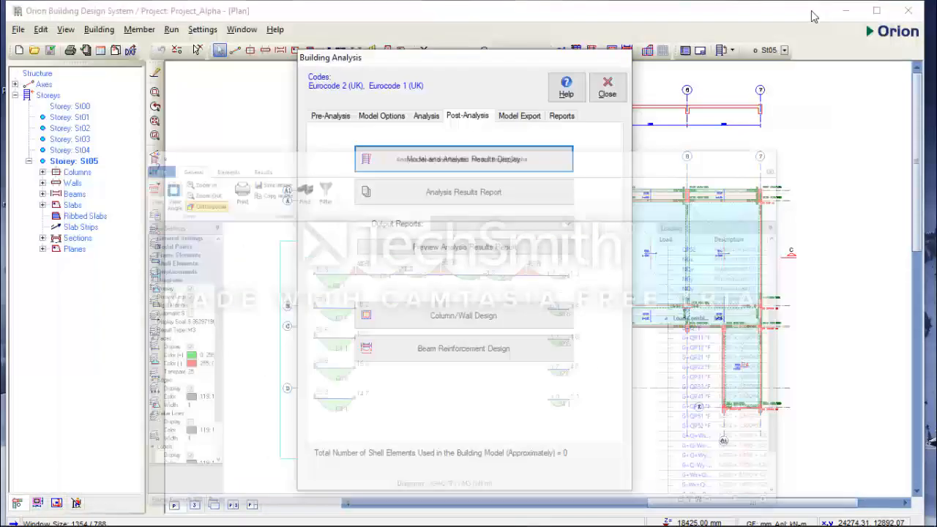
click(607, 86)
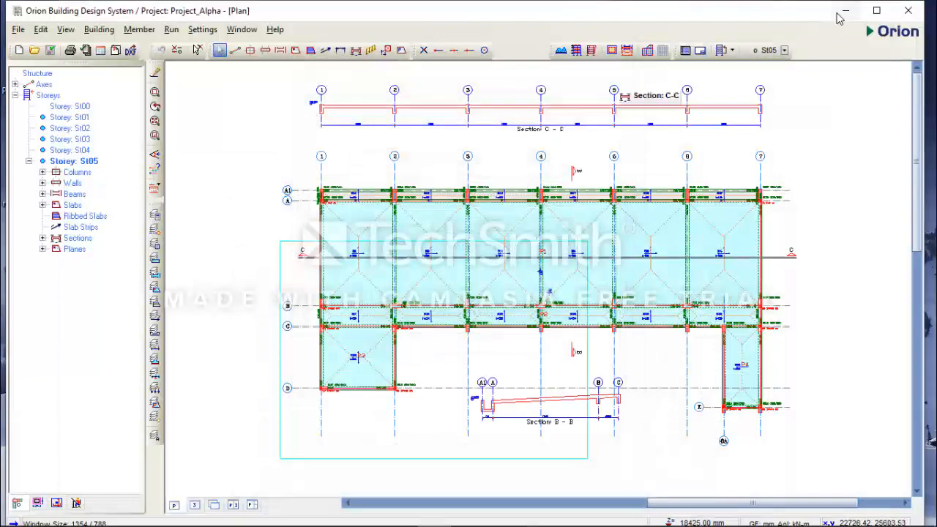
click(844, 11)
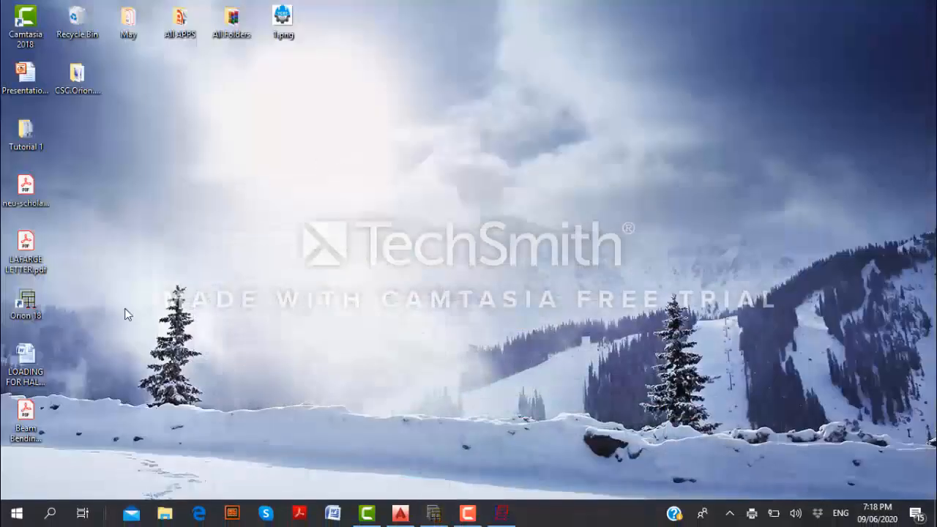
- Open Beam Bending Moment GridLine C.pdf from the desktop, examine the printed moment diagrams and their caption, and close the file
click(26, 425)
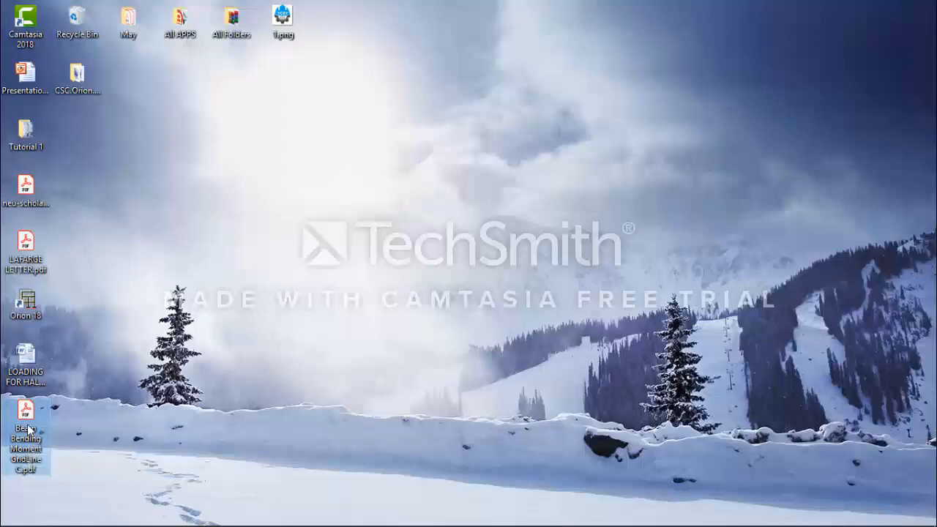
double_click(27, 428)
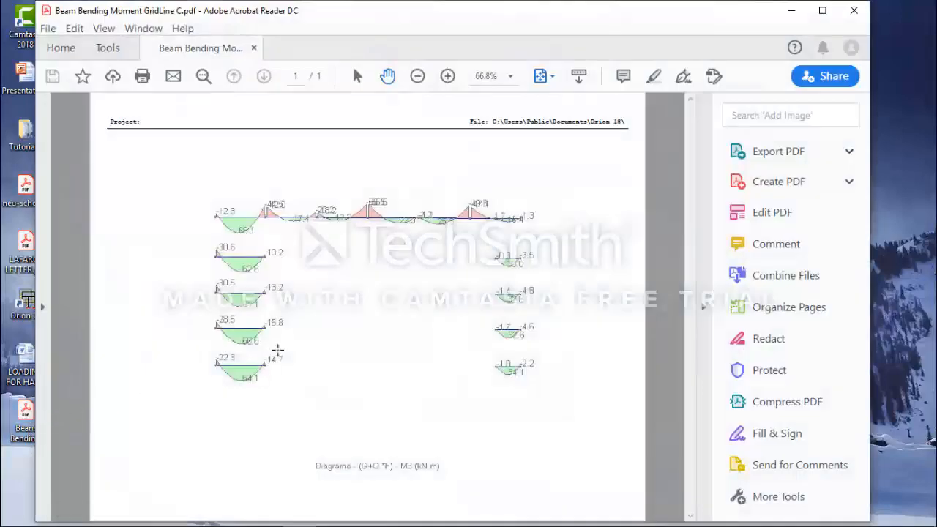
ctrl+scroll(288, 341, up, 2)
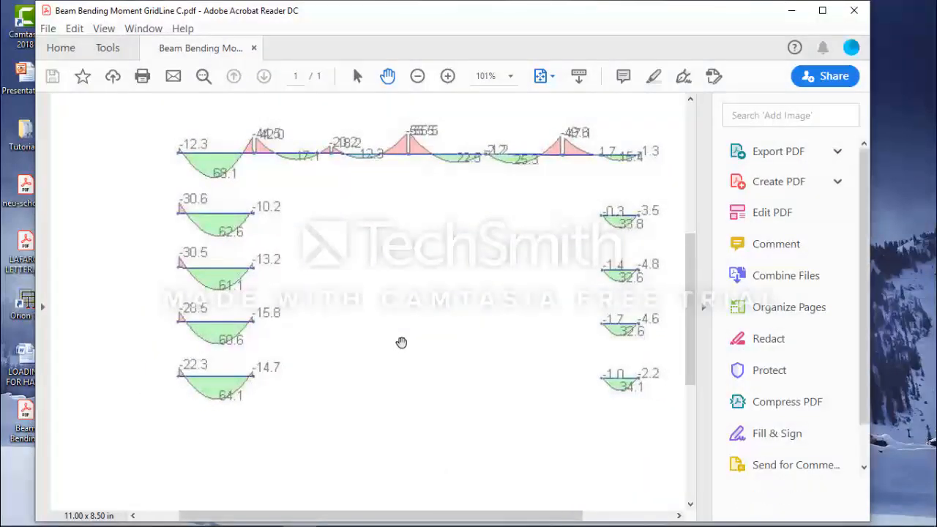
scroll(429, 308, down, 2)
scroll(439, 303, up, 1)
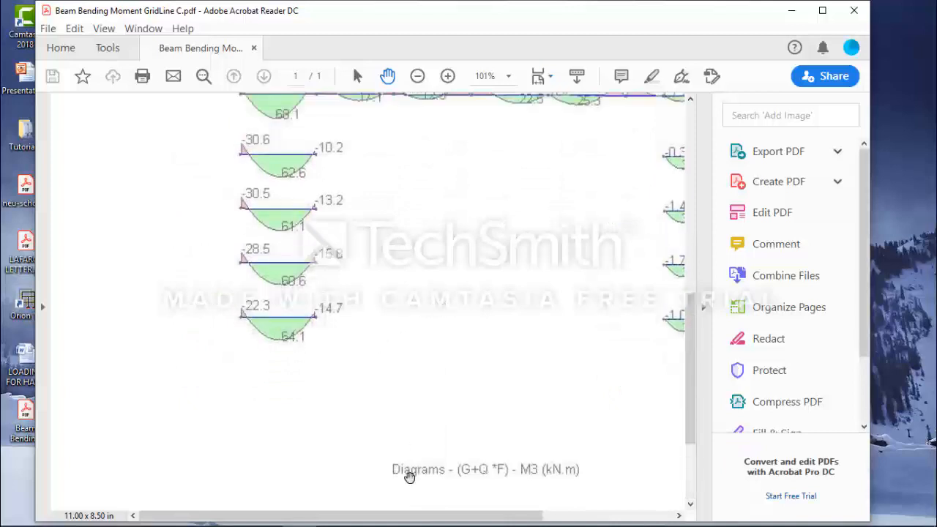
drag(403, 522, 454, 517)
scroll(431, 396, up, 1)
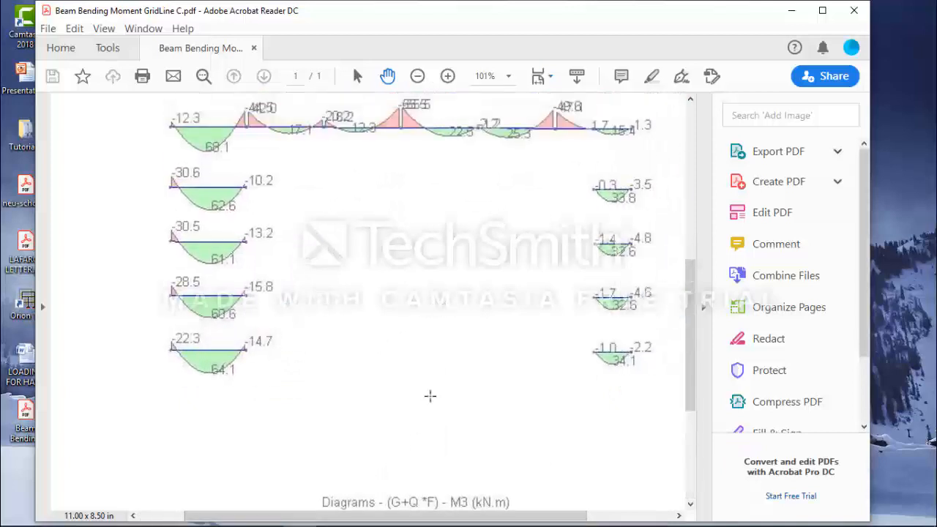
scroll(432, 385, down, 1)
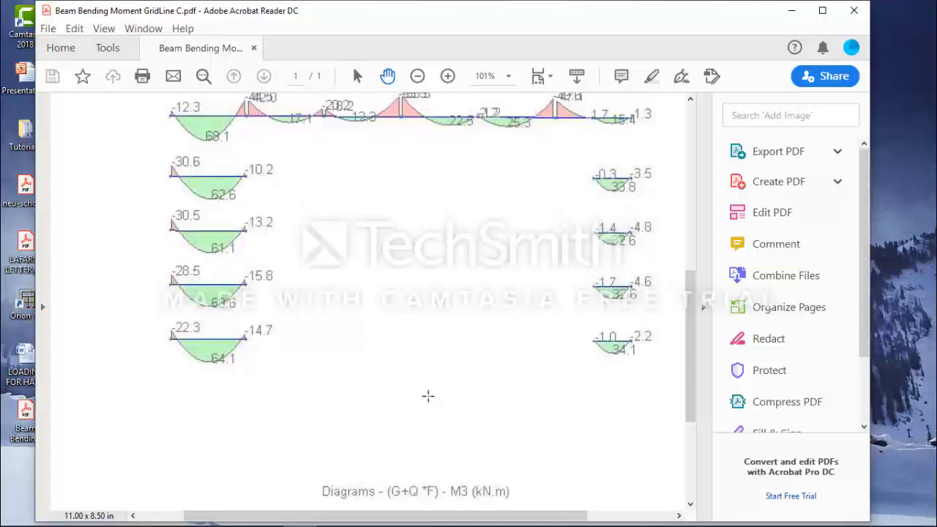
scroll(429, 379, up, 1)
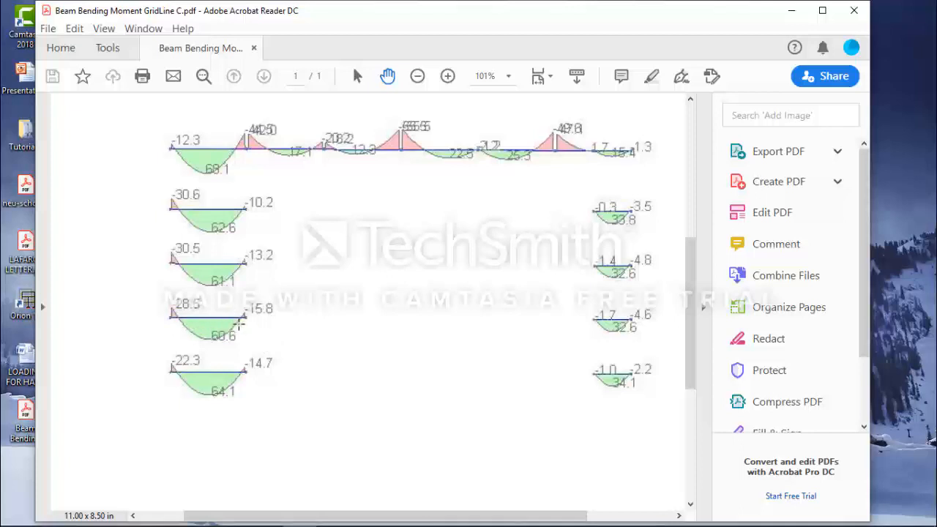
click(854, 11)
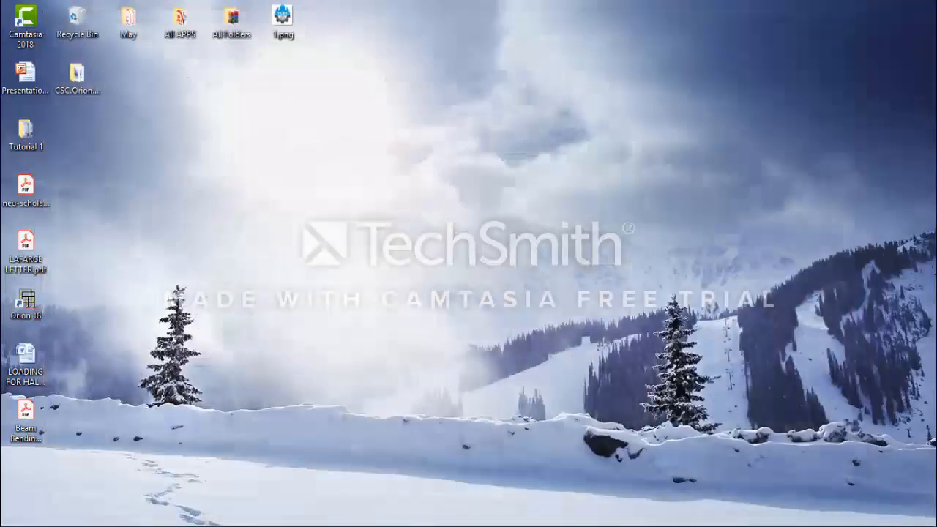
- Create a desktop folder named Structural Analysis and move Beam Bending Moment GridLine C.pdf into it
right_click(167, 163)
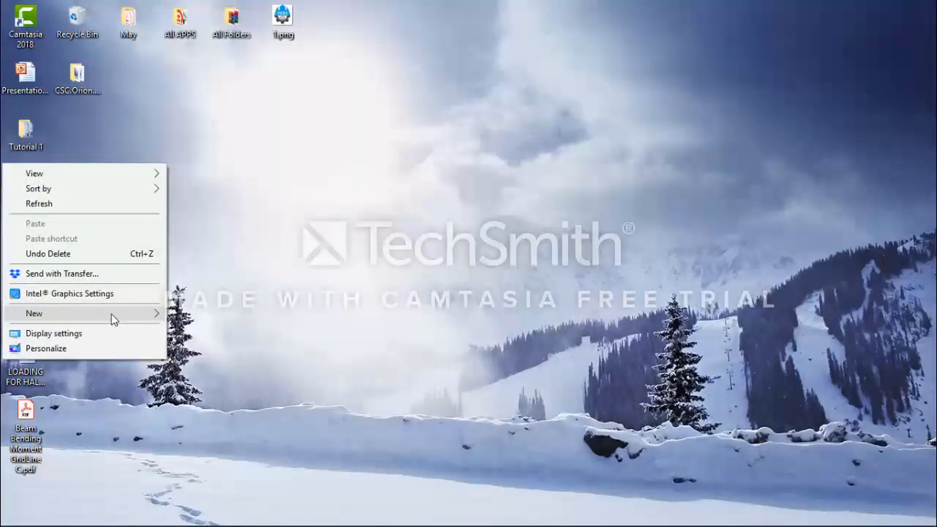
mouse_move(112, 312)
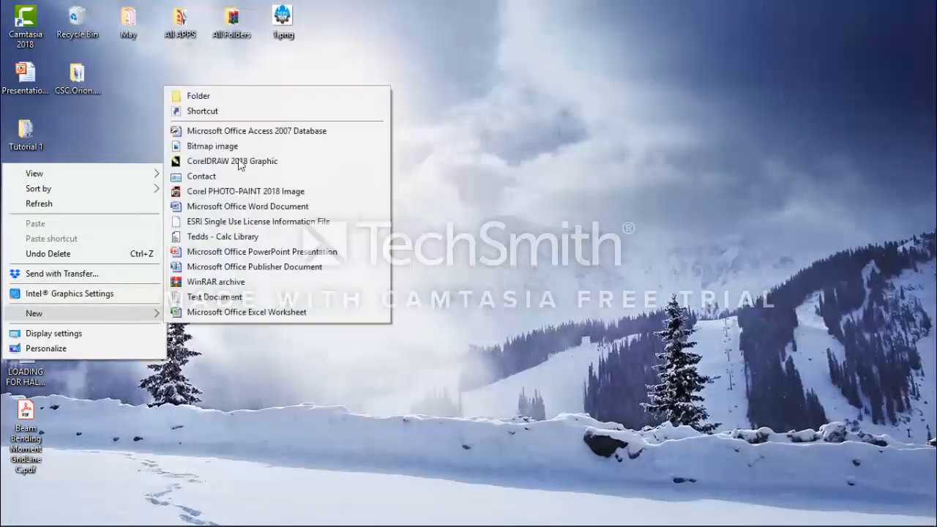
click(241, 95)
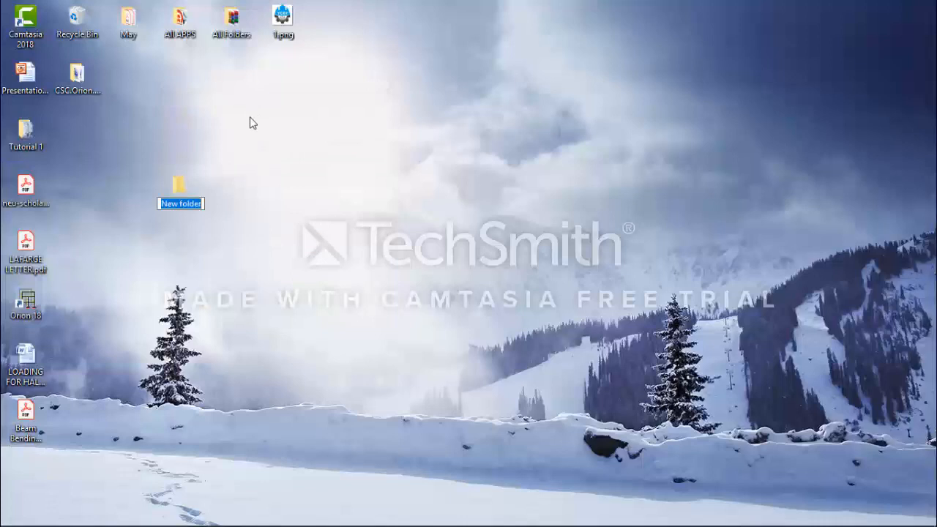
text(Structu)
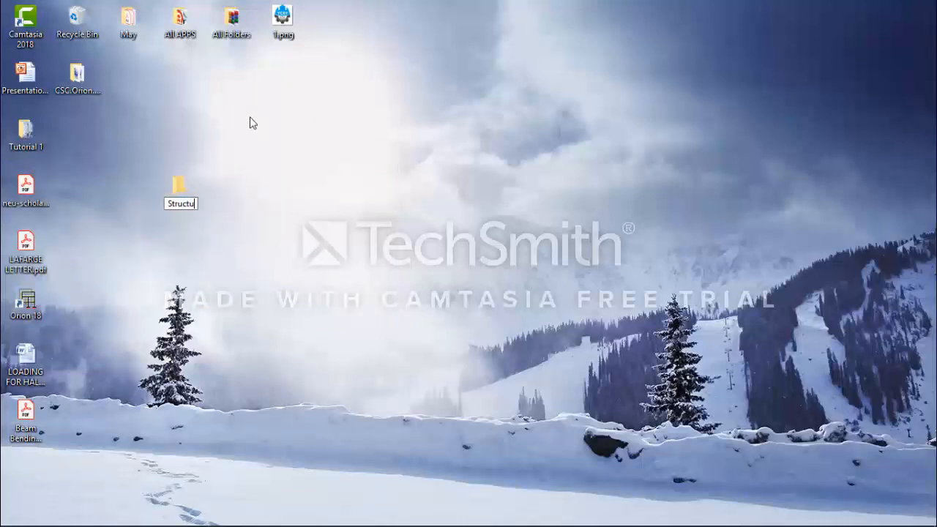
text(ral An)
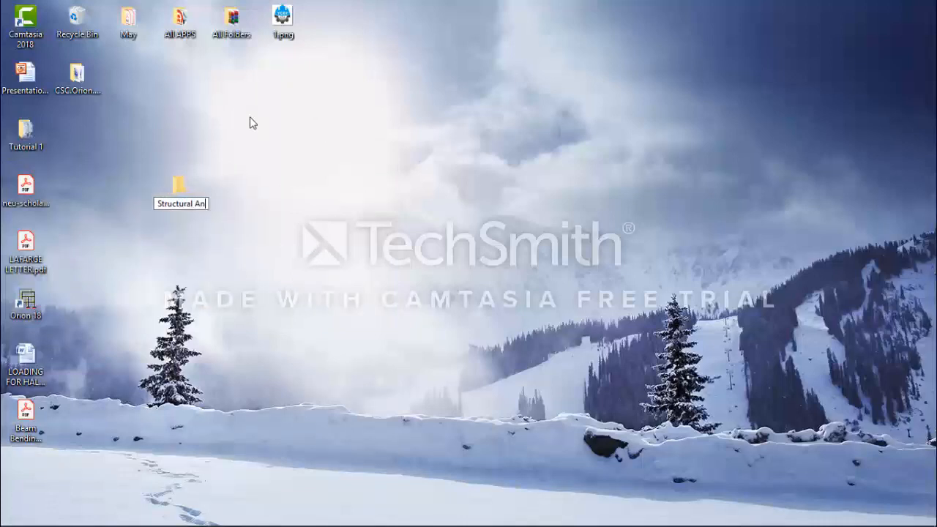
text(alysis)
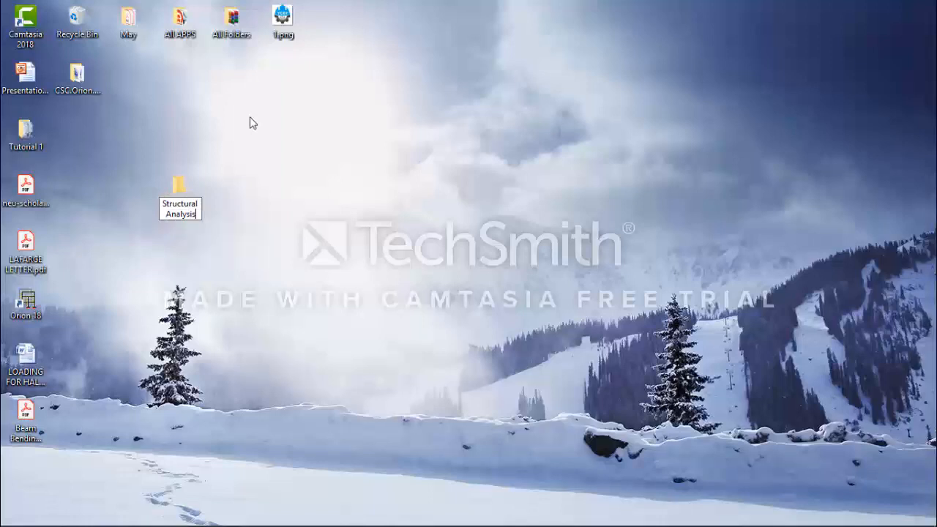
key(Return)
drag(25, 421, 176, 207)
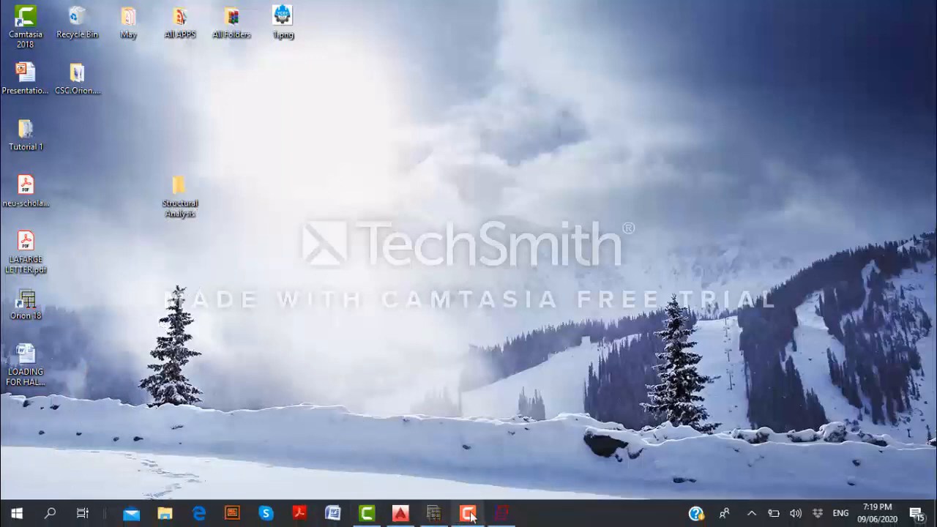
- Return to the Analysis Model and Results window and filter the beams to axis D only
click(497, 514)
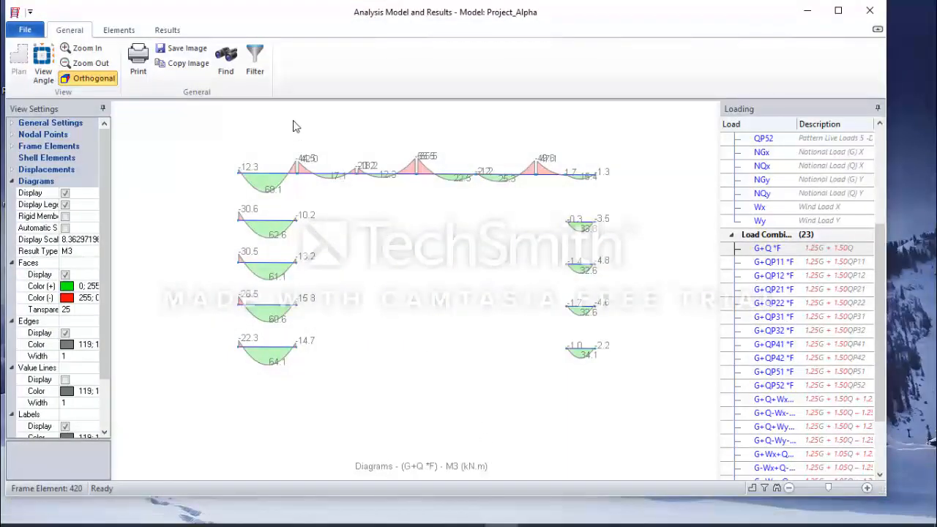
click(255, 66)
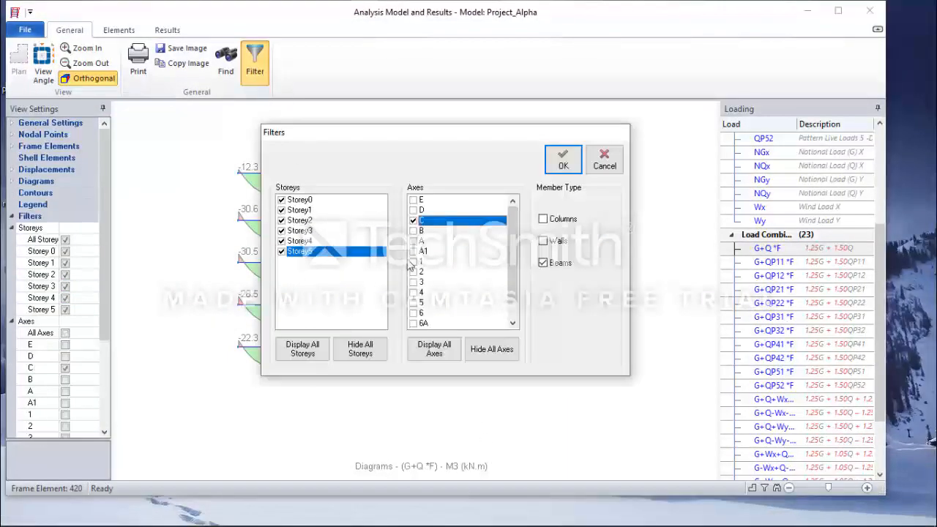
click(414, 211)
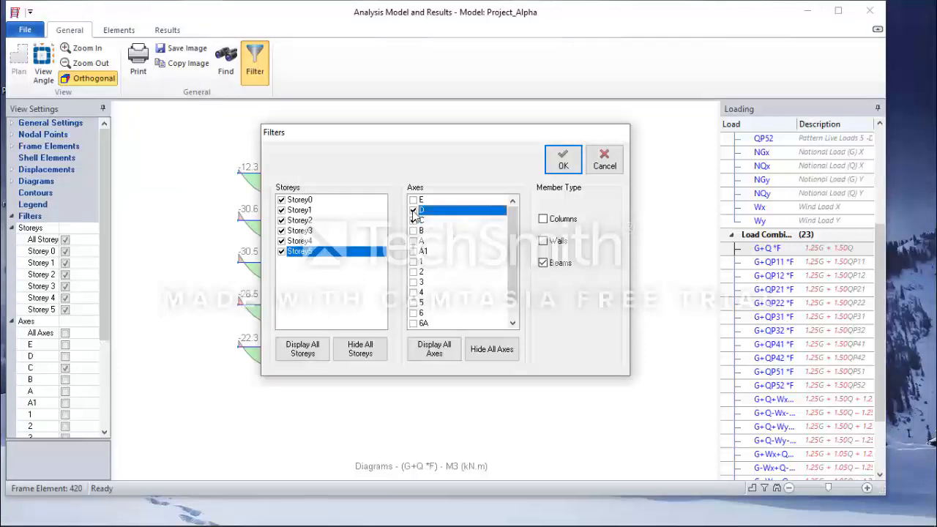
click(414, 220)
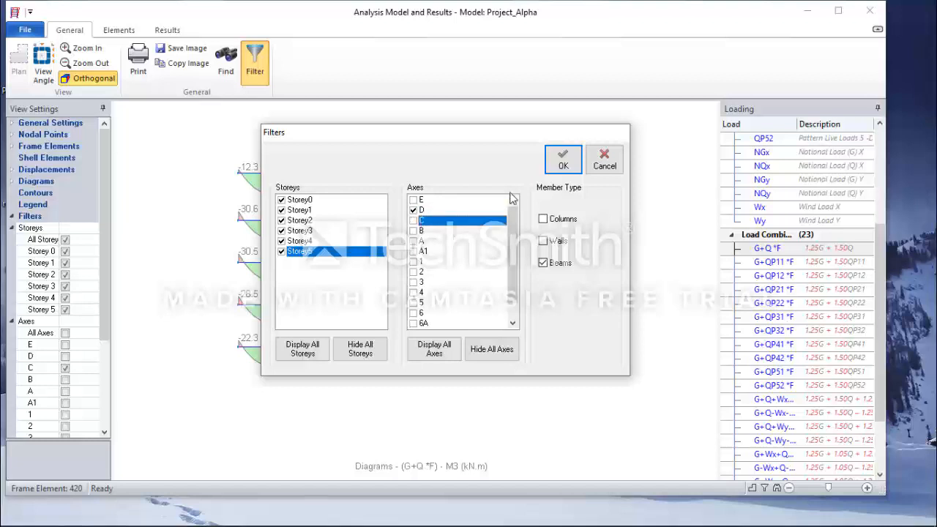
click(557, 168)
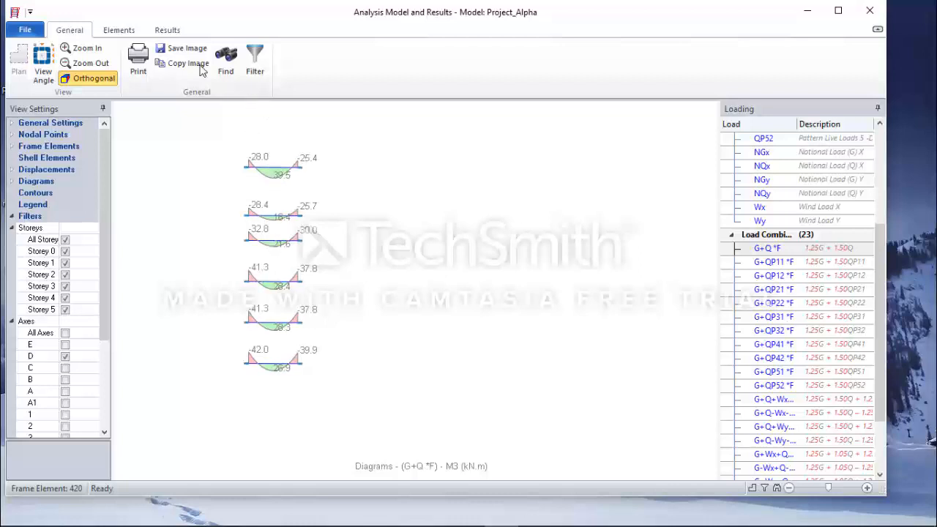
- Preview the axis D moment diagrams in landscape and send them to Microsoft Print to PDF
click(138, 60)
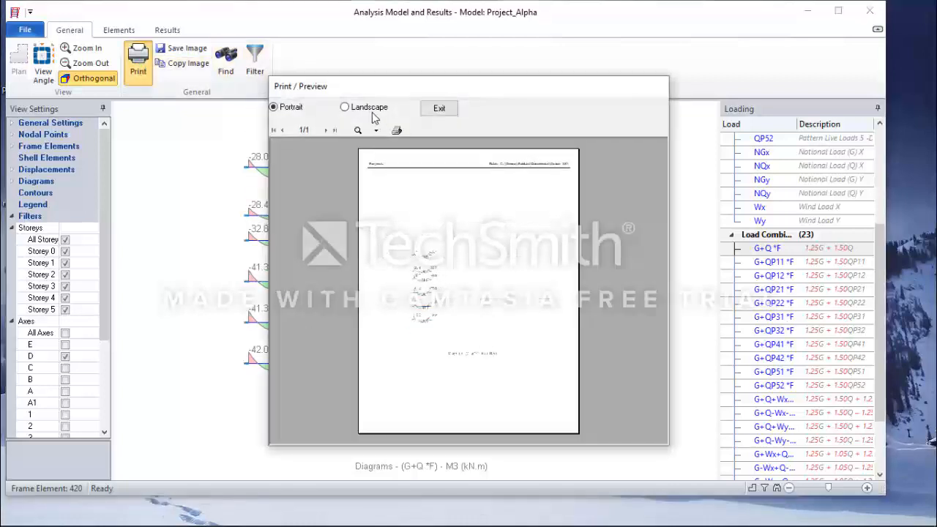
click(345, 107)
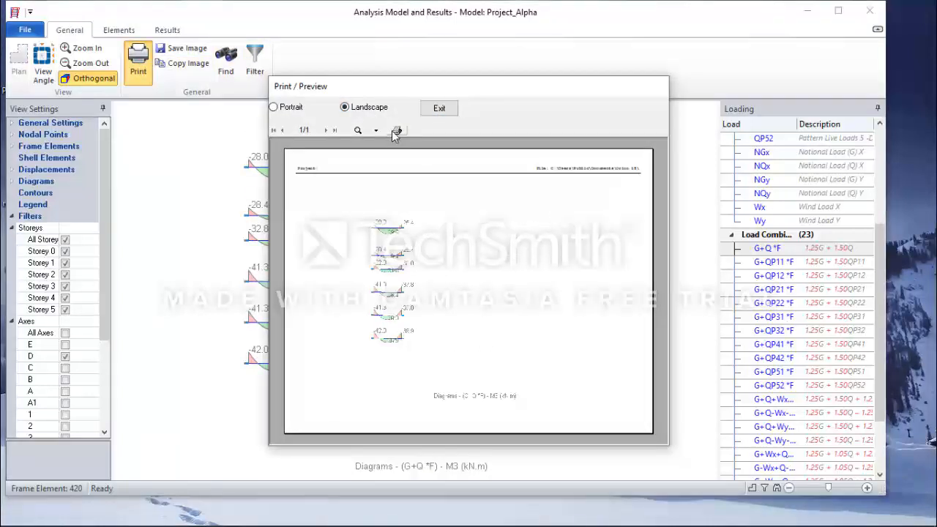
click(396, 130)
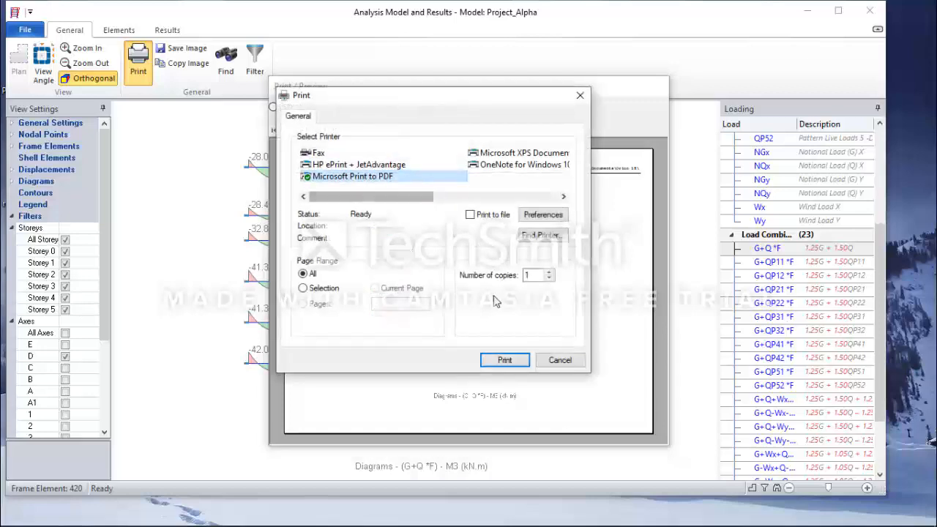
click(502, 359)
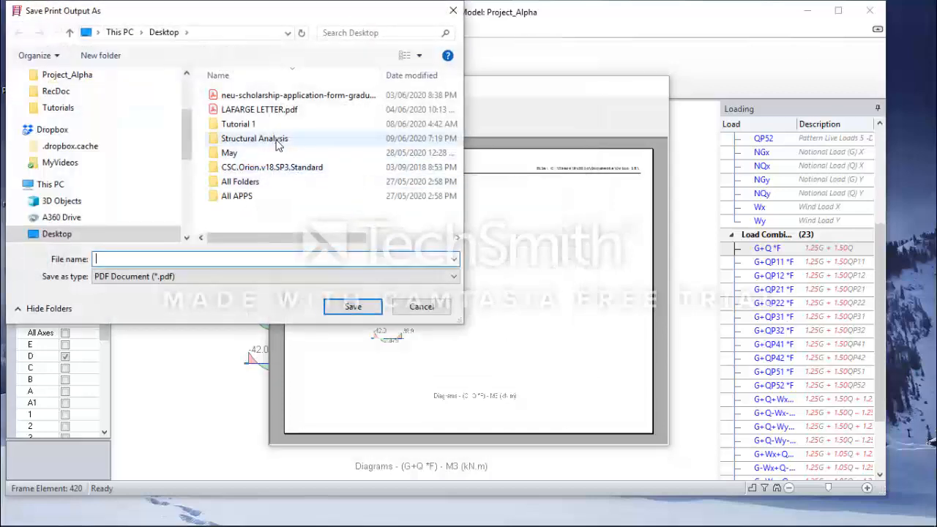
- Save the print output as Beam Bending Moment GridLine D.pdf in the Structural Analysis folder and exit the preview
double_click(276, 143)
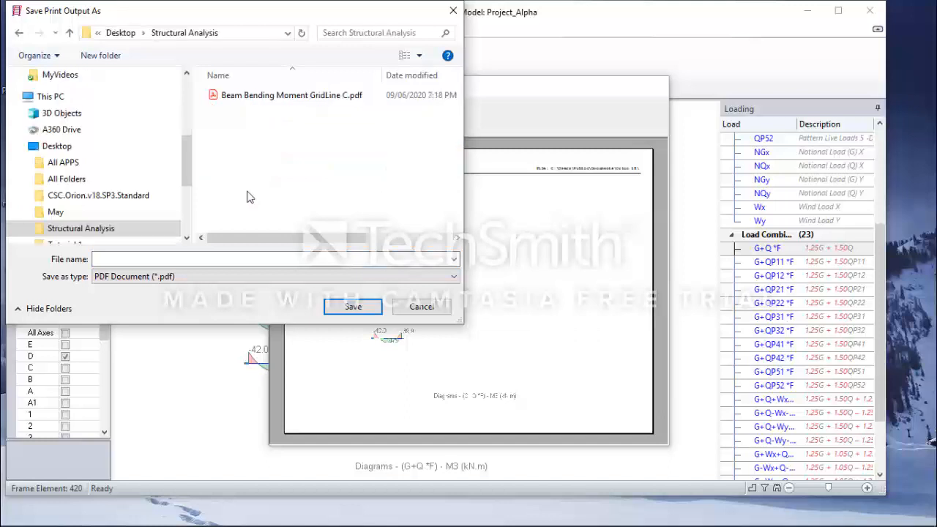
click(261, 98)
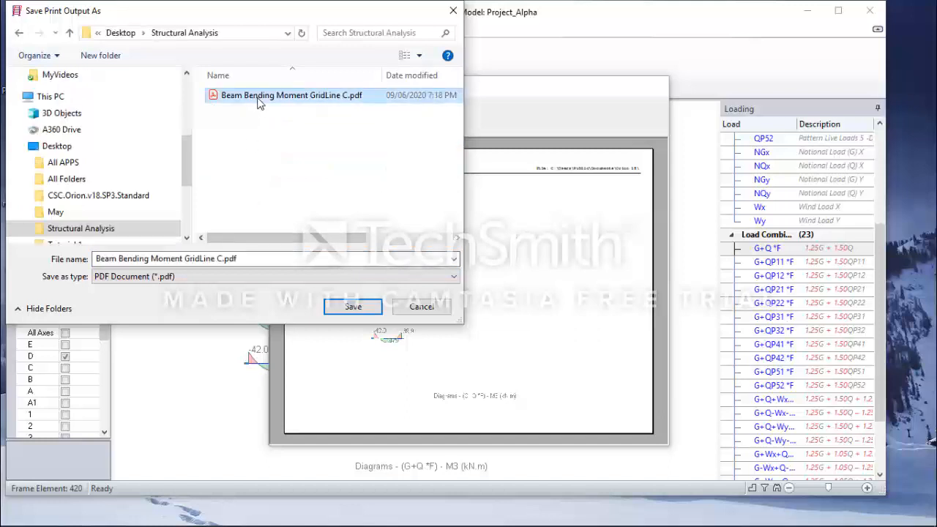
click(224, 259)
click(224, 259)
key(BackSpace)
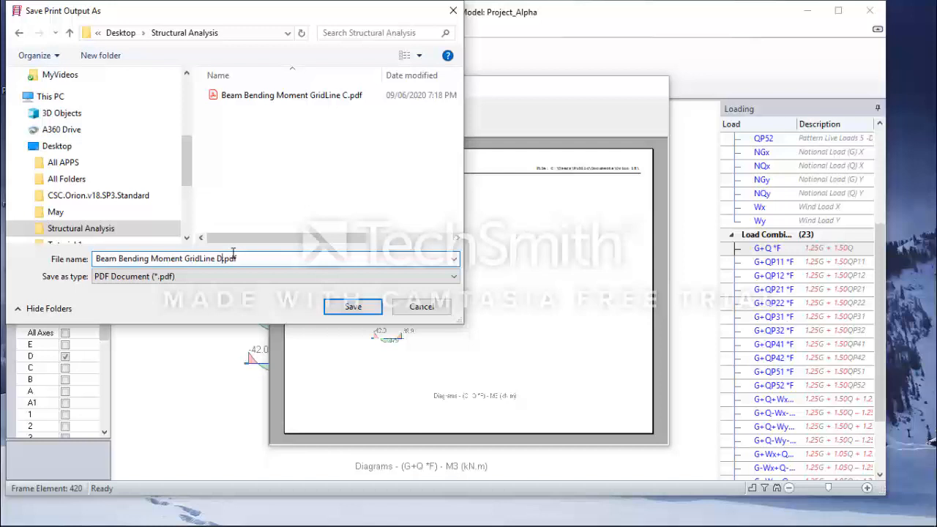
click(353, 306)
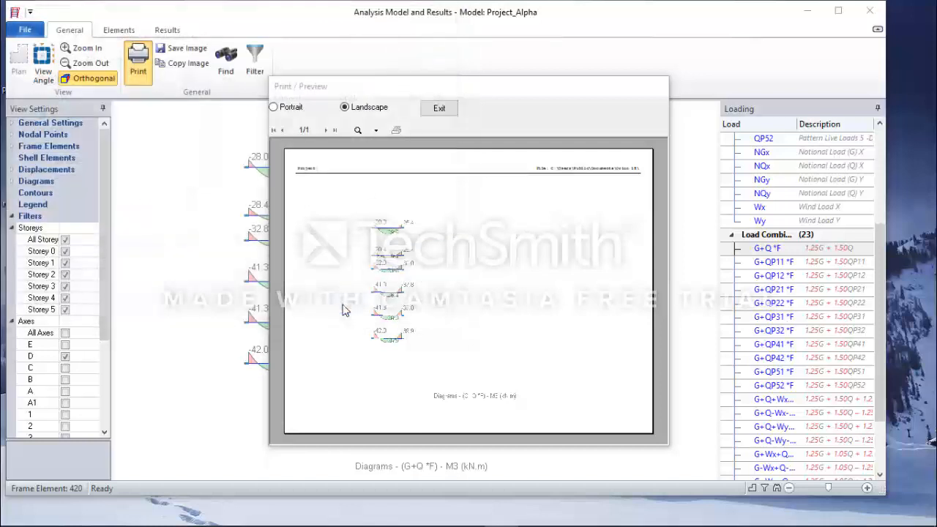
click(440, 108)
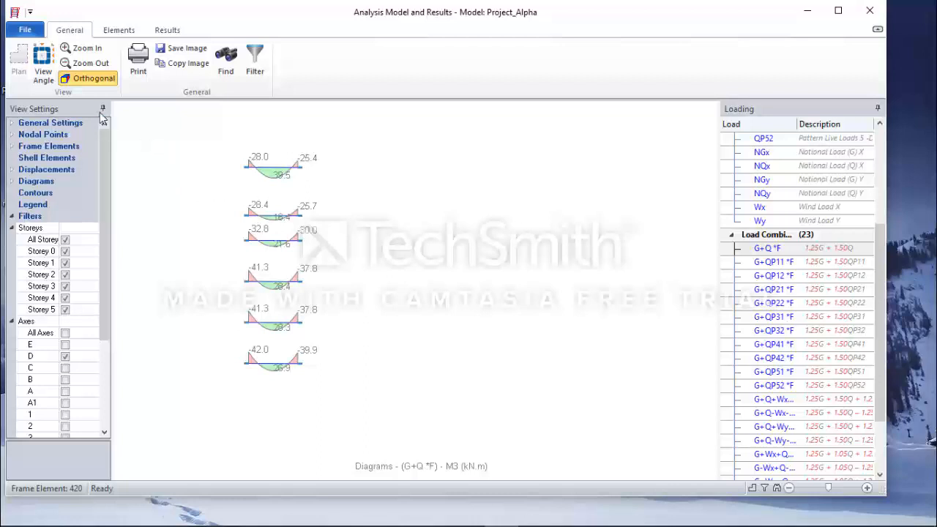
- Filter the model to show only columns and walls on axis B, hiding beams and axis D
click(255, 64)
click(543, 219)
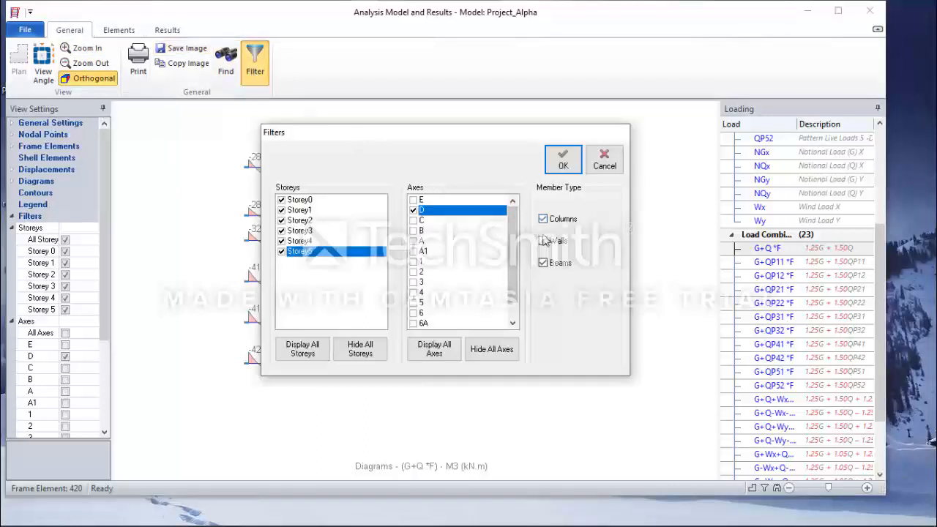
click(543, 240)
click(543, 262)
click(415, 231)
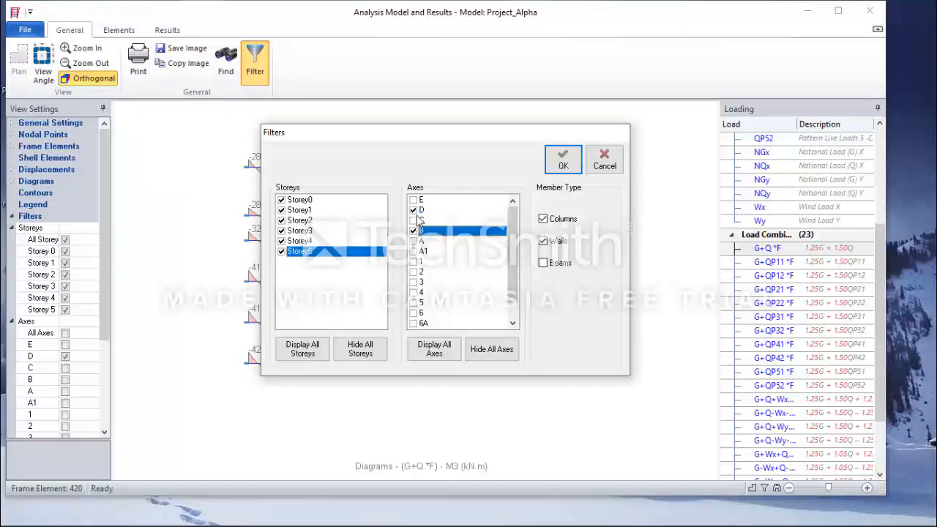
click(413, 210)
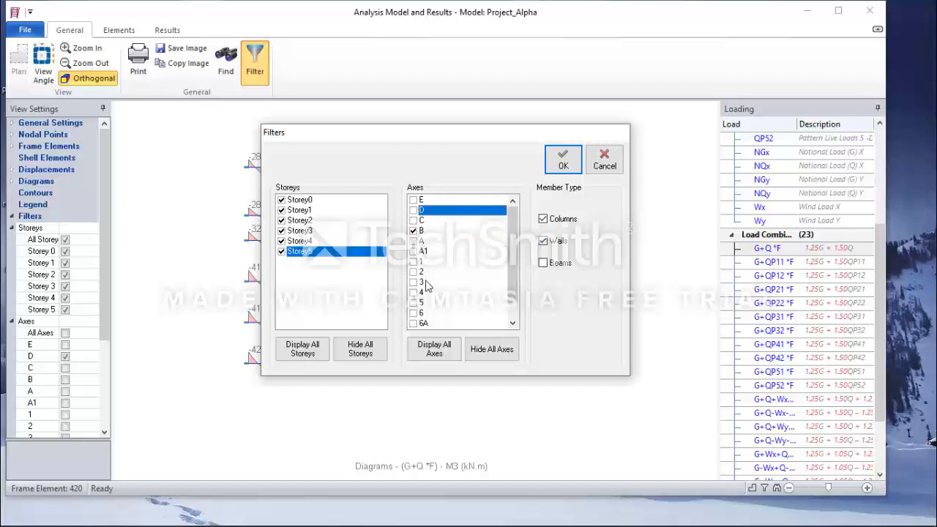
click(567, 169)
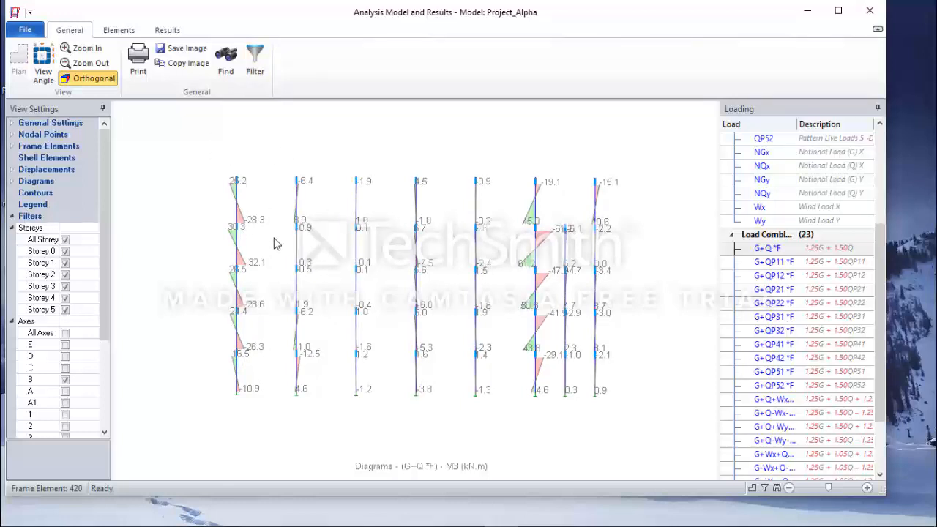
- Display the axial force (N) diagrams for the axis B columns and reduce the diagram scale until they no longer overlap
click(165, 30)
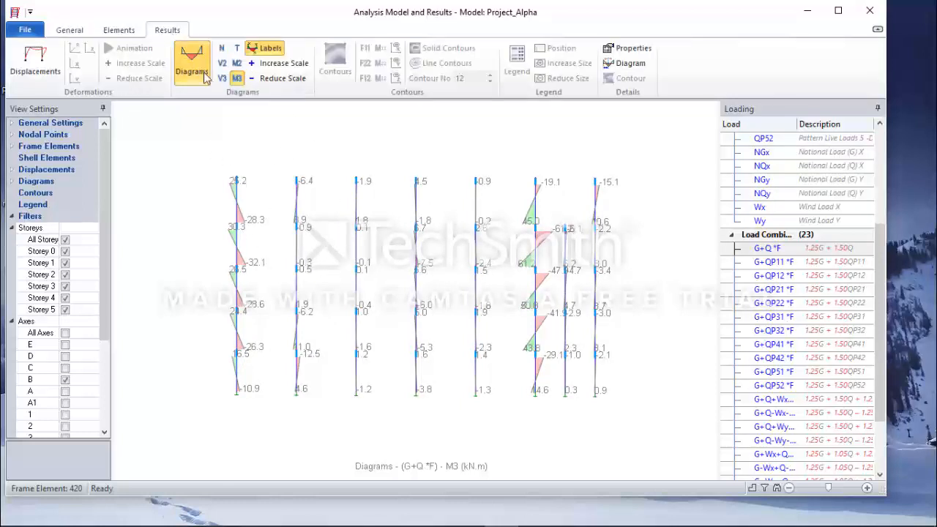
click(221, 63)
click(223, 49)
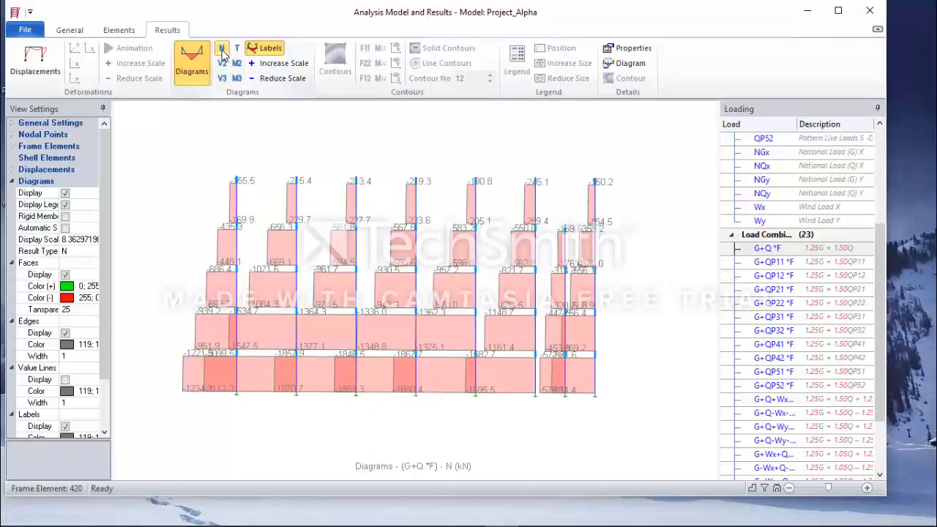
click(277, 81)
click(277, 79)
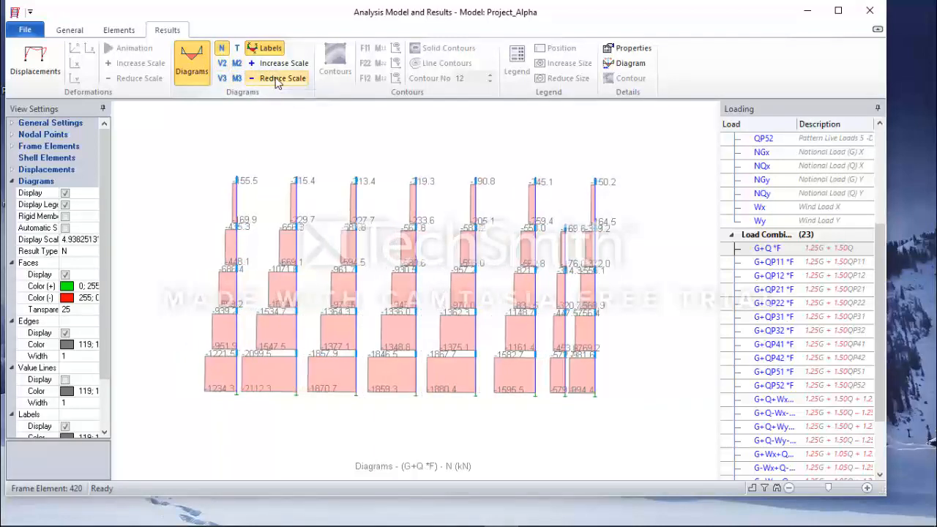
click(277, 79)
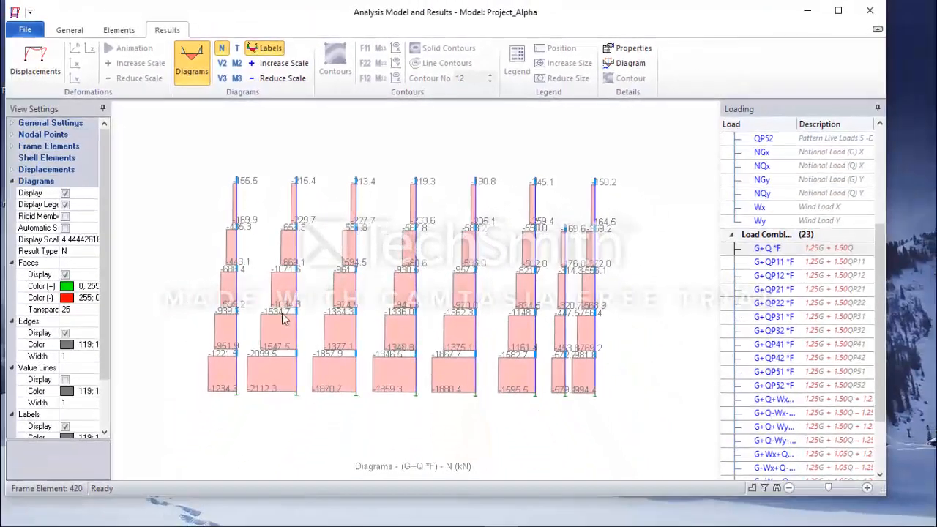
- Preview the column axial force diagrams in landscape and send them to Microsoft Print to PDF
click(69, 30)
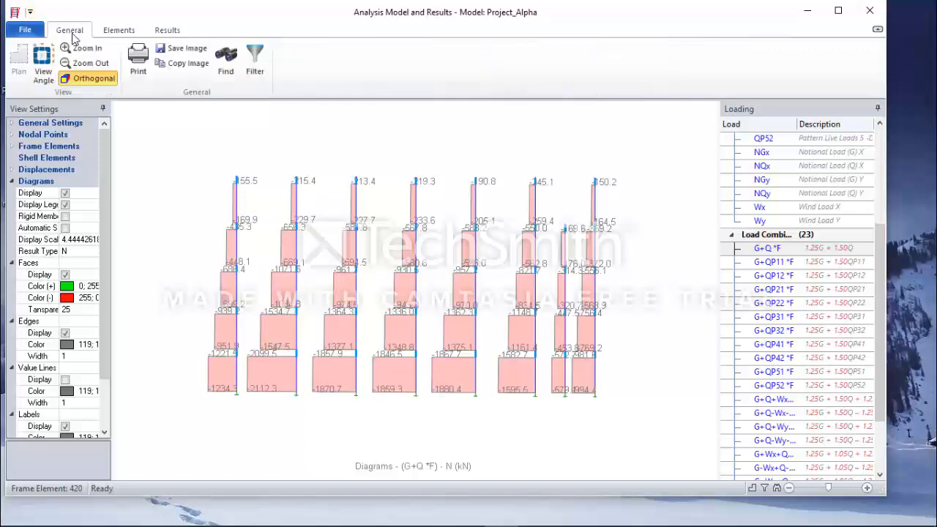
click(136, 70)
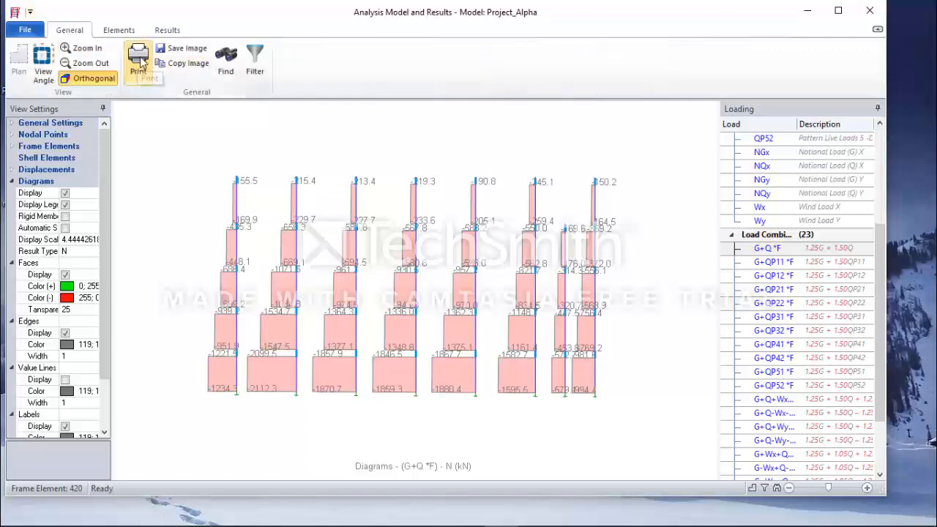
click(363, 107)
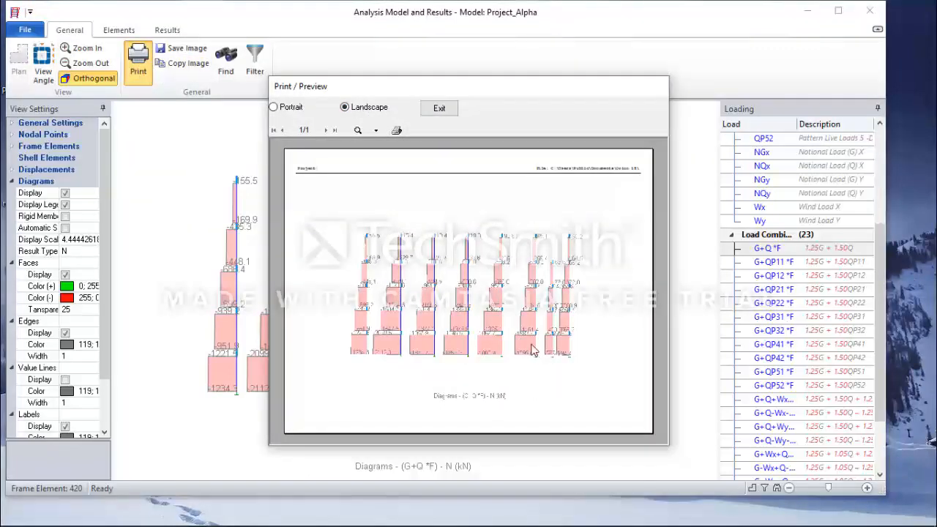
click(396, 130)
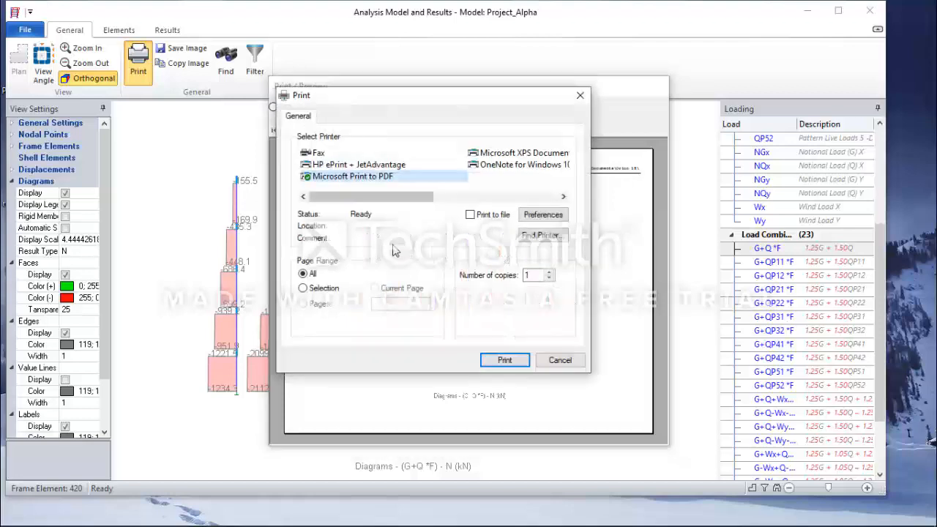
click(504, 358)
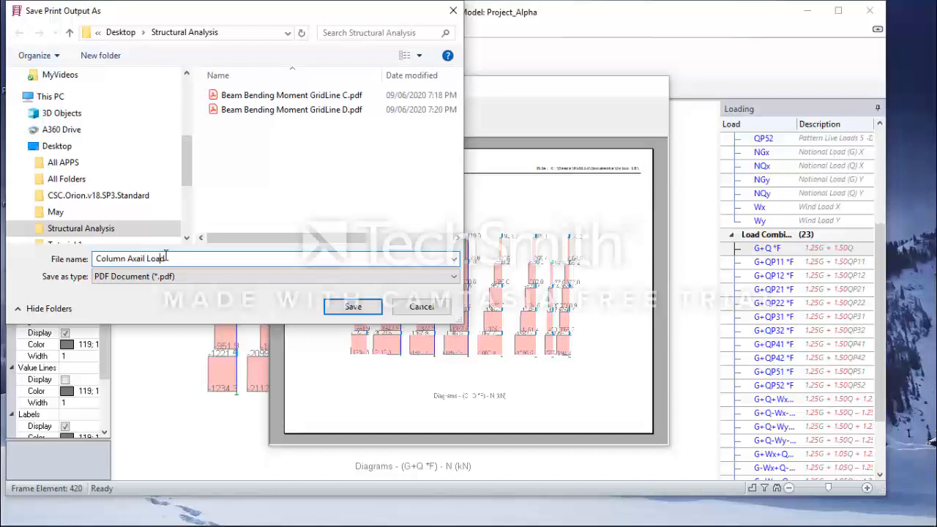
- Name the PDF Column Axial Load, save it in the Structural Analysis folder and exit the preview
key(BackSpace)
key(BackSpace)
text(ia)
click(339, 306)
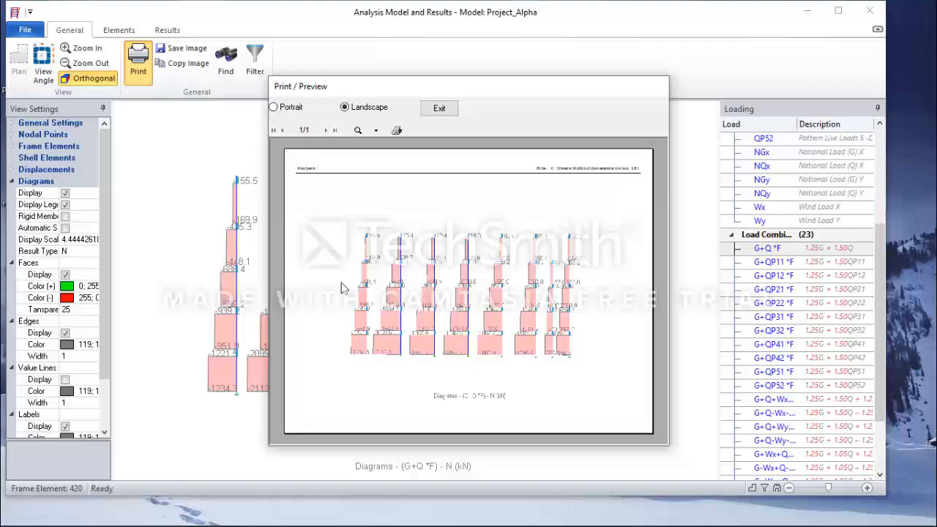
click(439, 108)
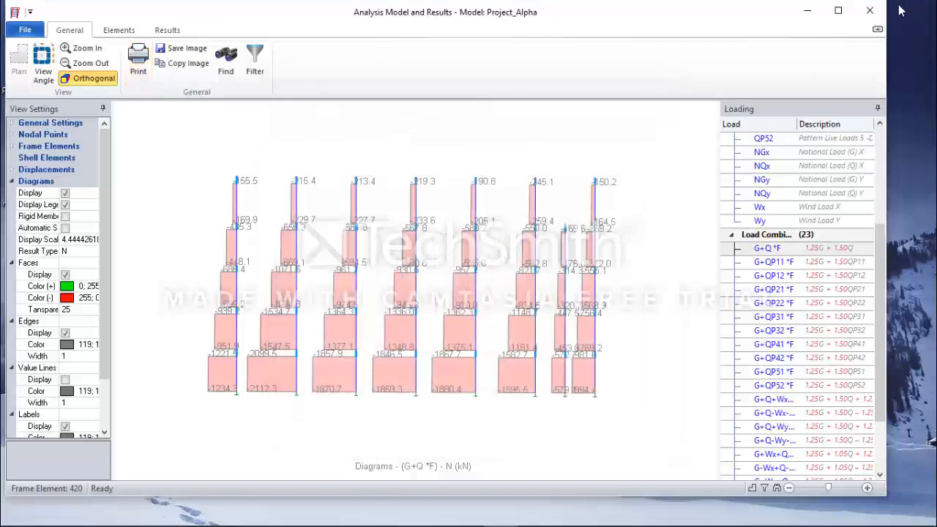
- Close the analysis results, switch back to Orion and open the post-analysis options of Building Analysis
click(870, 11)
mouse_move(305, 521)
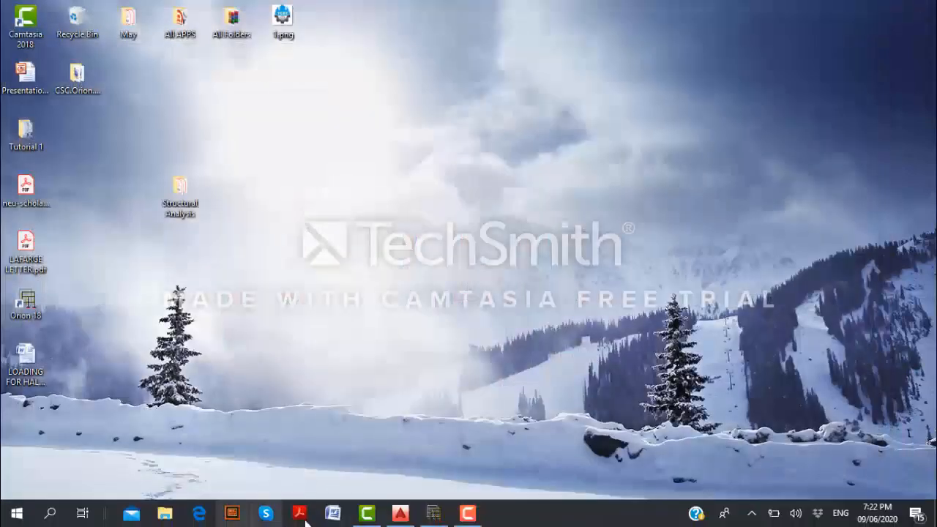
click(433, 513)
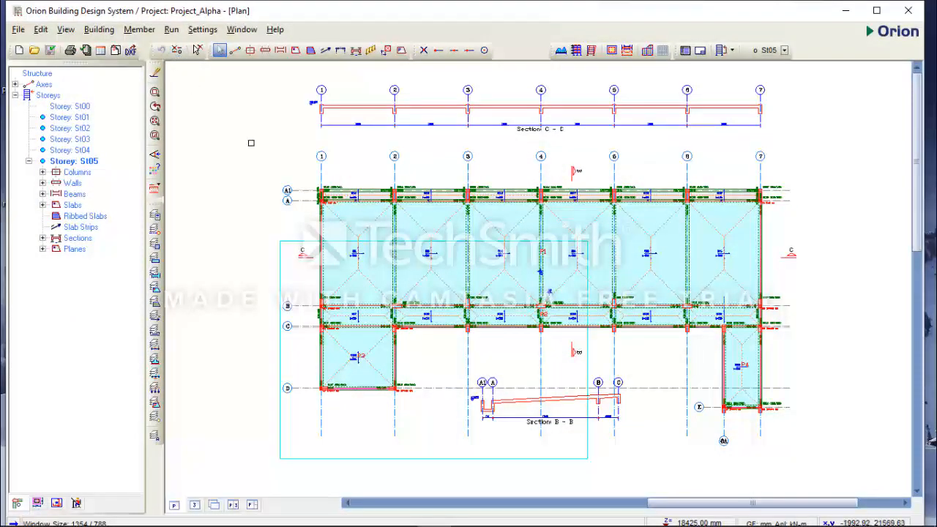
click(171, 29)
click(196, 66)
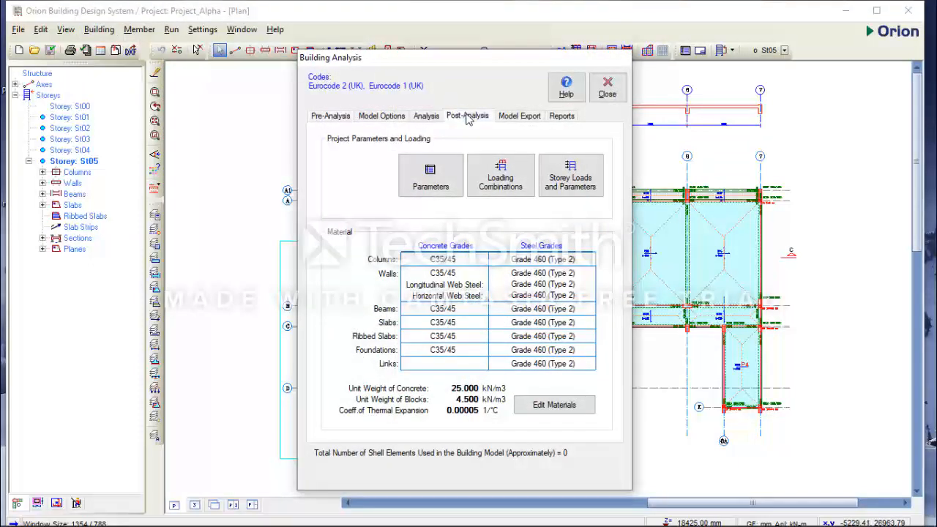
click(469, 117)
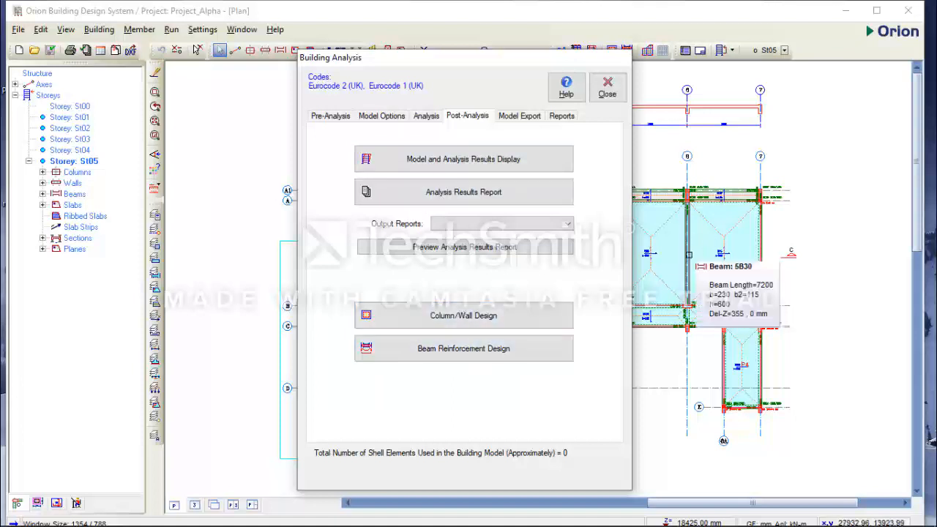
mouse_move(727, 254)
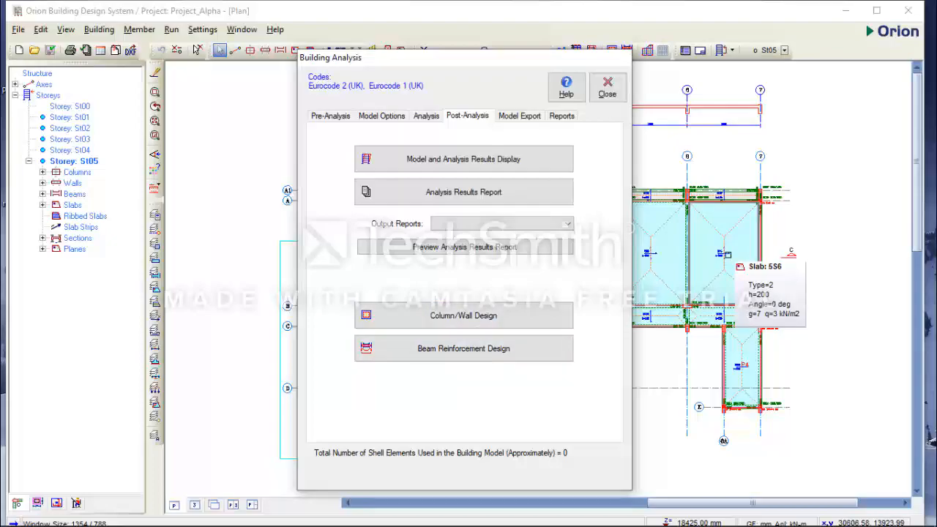